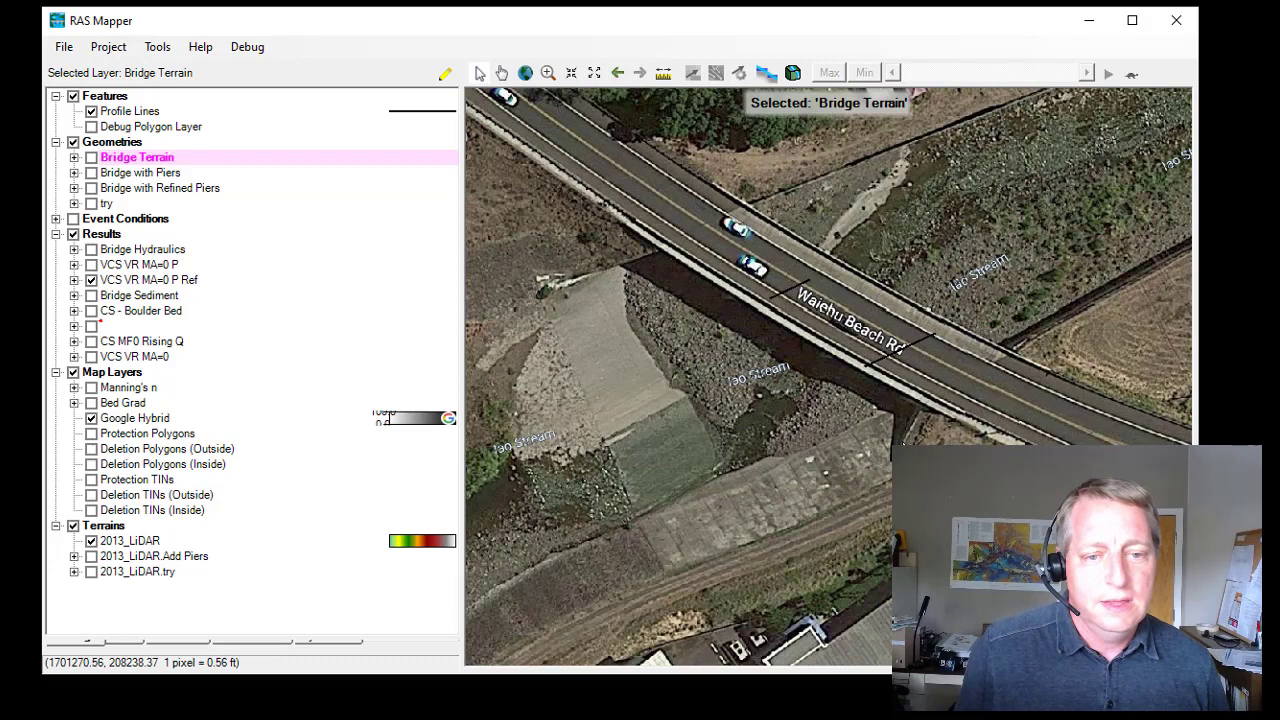
Step: Turn off the Google Hybrid imagery to reveal the 2013_LiDAR terrain at the bridge
{"action": "left_click", "coordinate": [91, 419]}
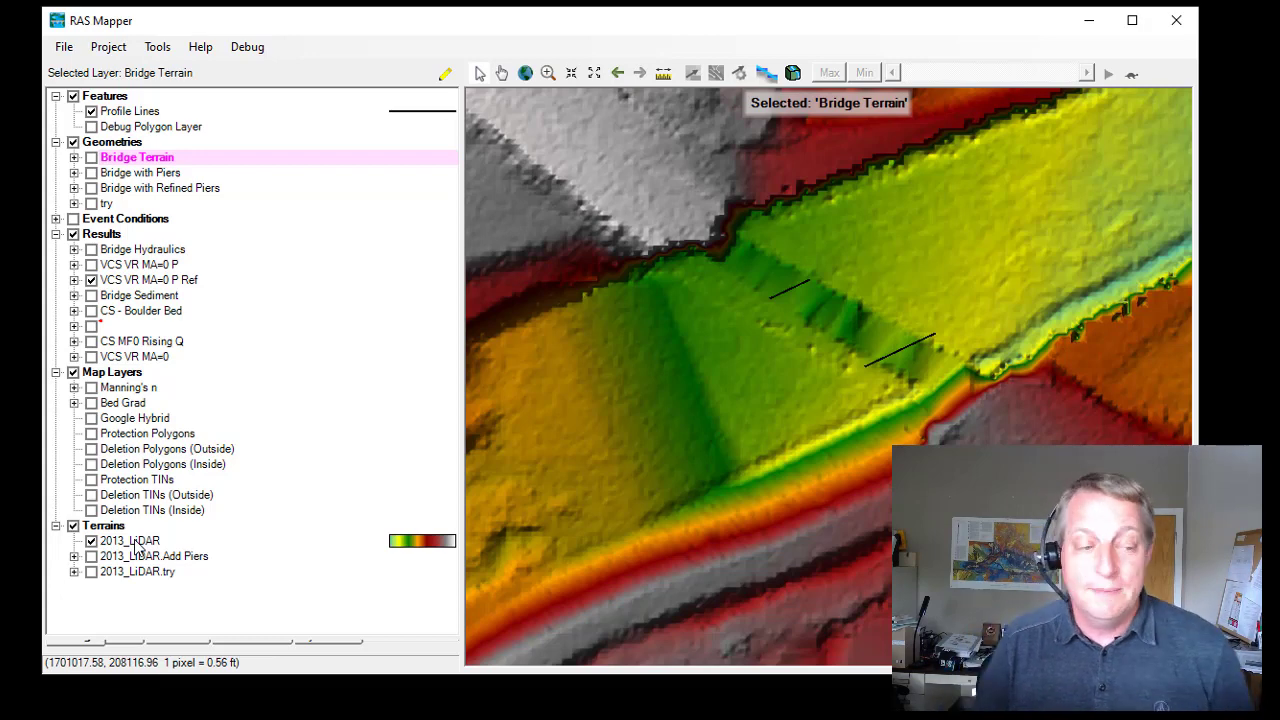
Step: Make a virtual clone of 2013_LiDAR with the suffix 'Pier Demo'
{"action": "right_click", "coordinate": [137, 547]}
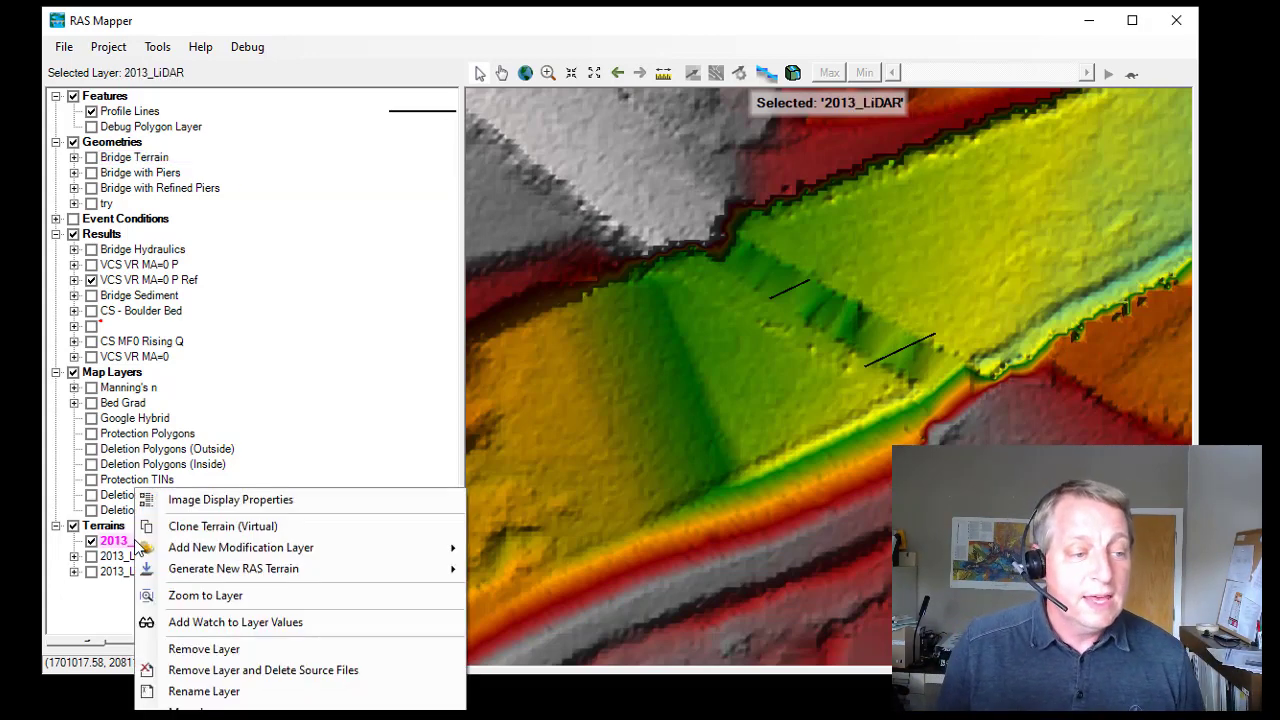
{"action": "mouse_move", "coordinate": [155, 548]}
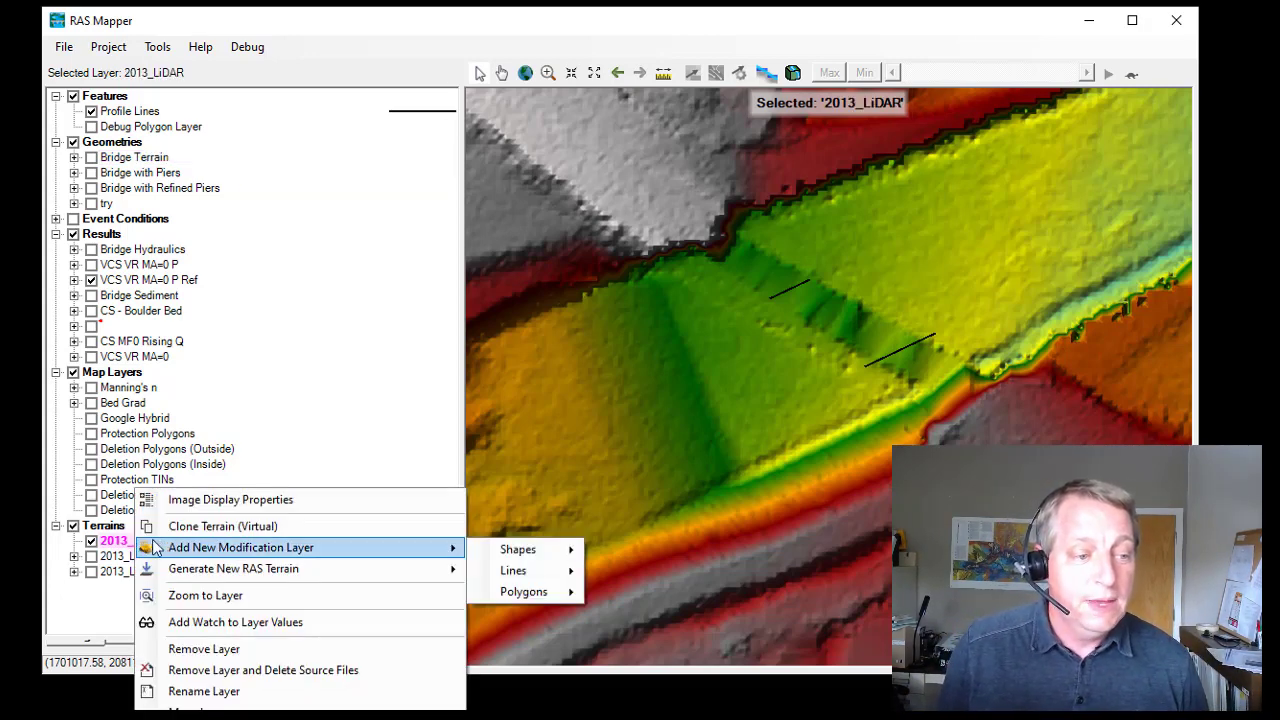
{"action": "left_click", "coordinate": [185, 526]}
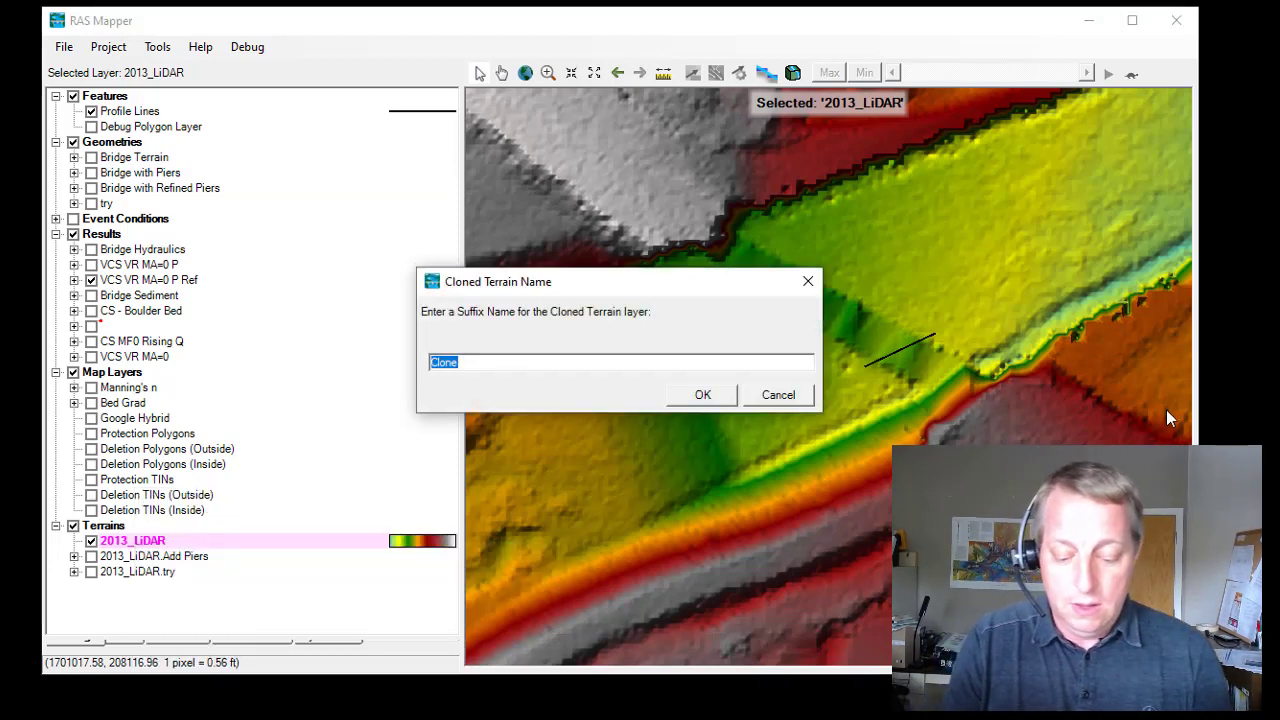
{"action": "type", "text": "Pier Demo"}
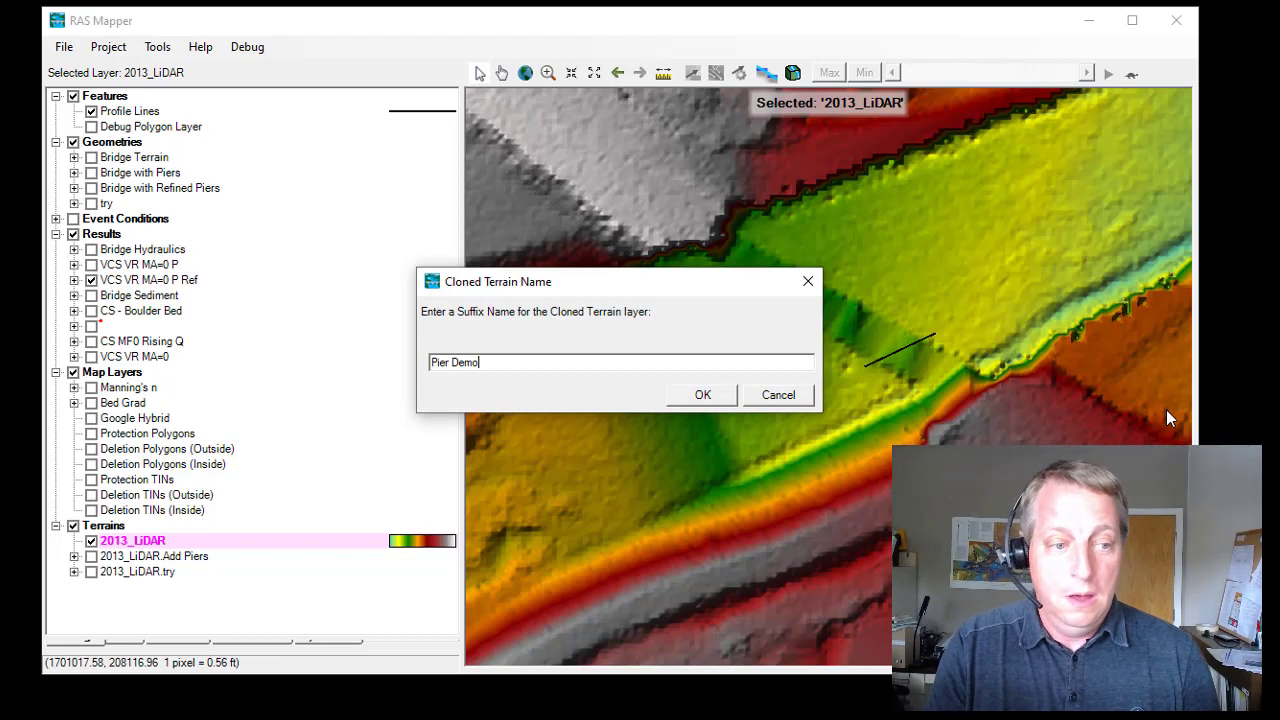
{"action": "key", "text": "Return"}
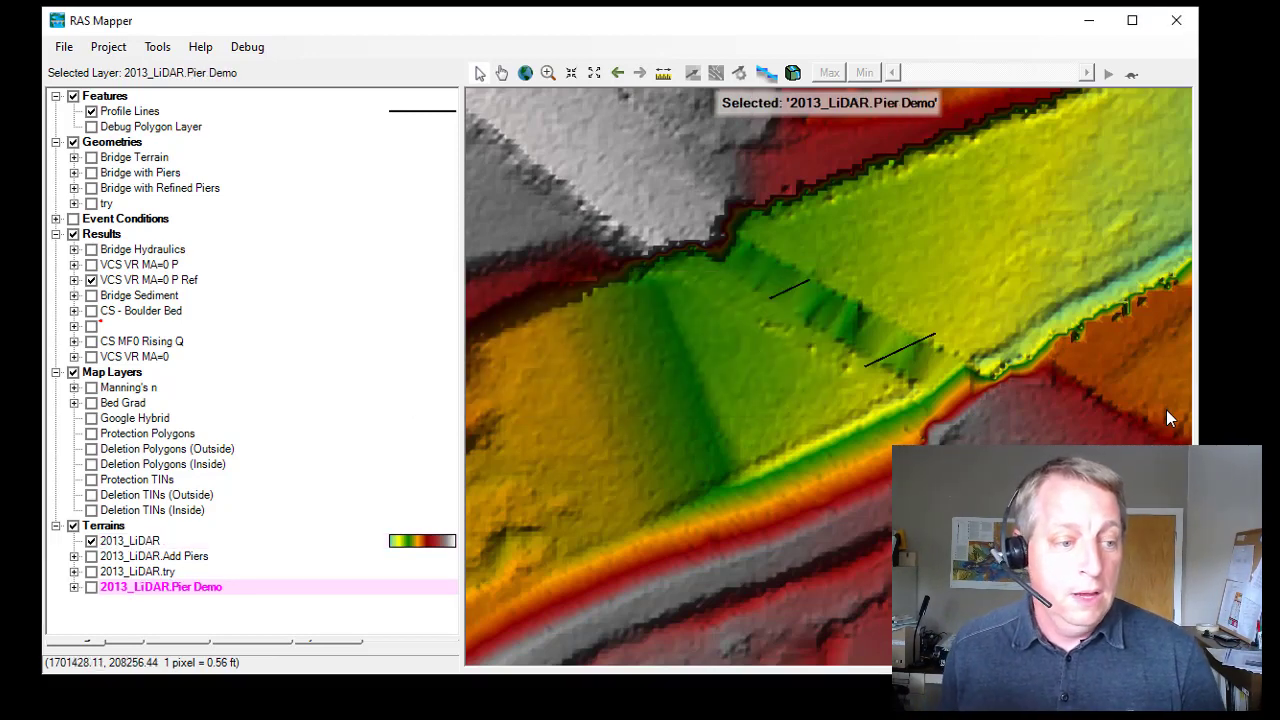
Step: Collapse Map Layers and Results, swap 2013_LiDAR for 2013_LiDAR.Pier Demo, and expand its Modifications
{"action": "left_click", "coordinate": [56, 372]}
{"action": "left_click", "coordinate": [56, 234]}
{"action": "left_click", "coordinate": [91, 280]}
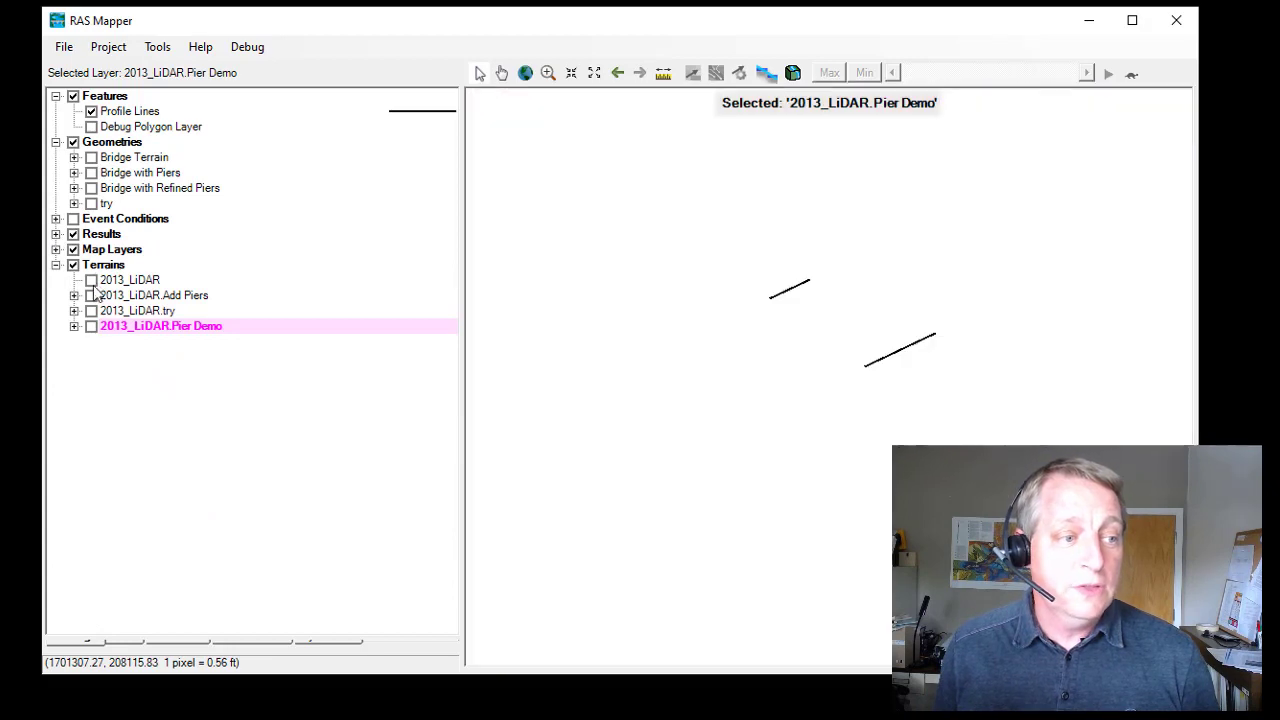
{"action": "left_click", "coordinate": [91, 326]}
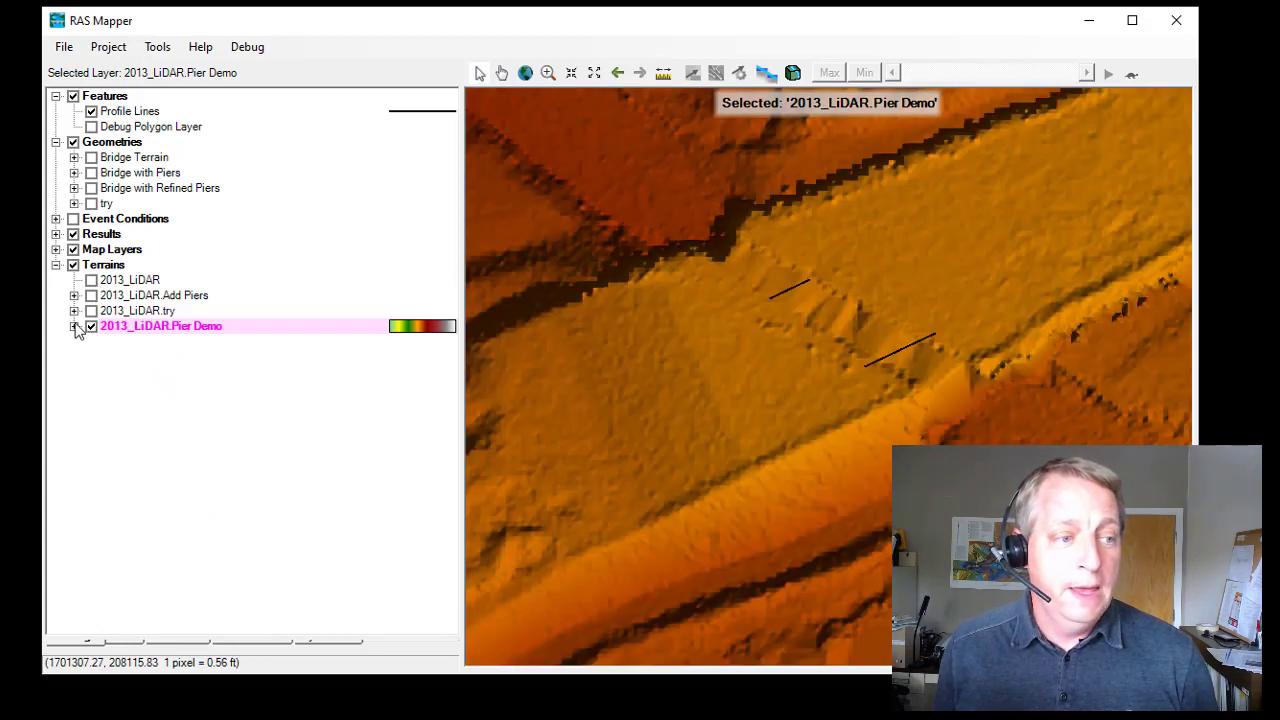
{"action": "left_click", "coordinate": [74, 326]}
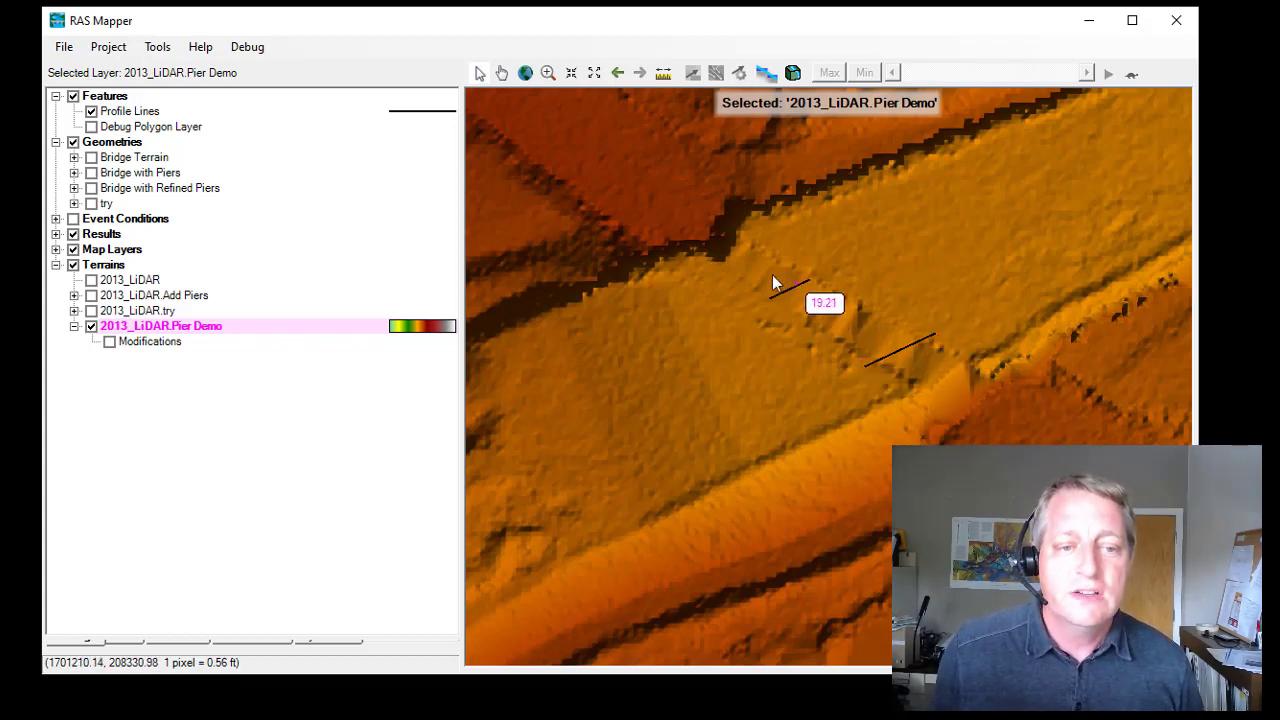
{"action": "left_click", "coordinate": [93, 113]}
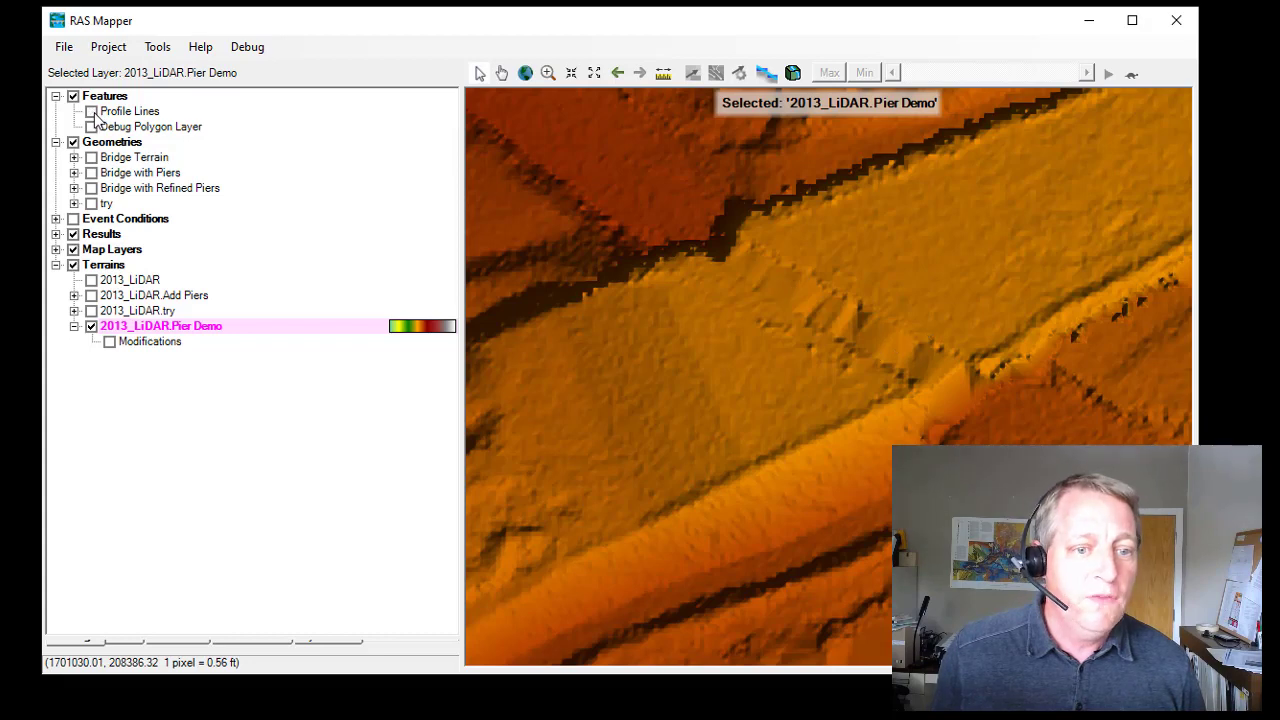
{"action": "left_click", "coordinate": [92, 112]}
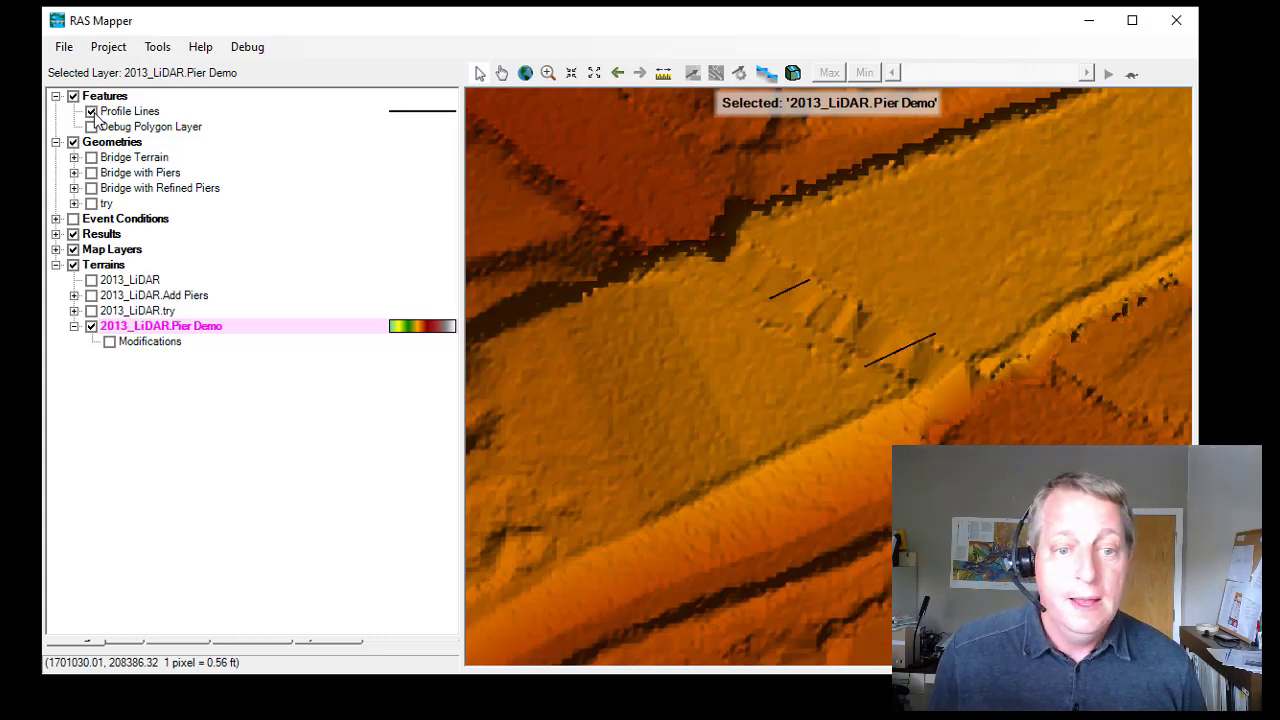
Step: Edit the Modifications layer and add an Elongated Pier modification named 'Piers'
{"action": "right_click", "coordinate": [135, 343]}
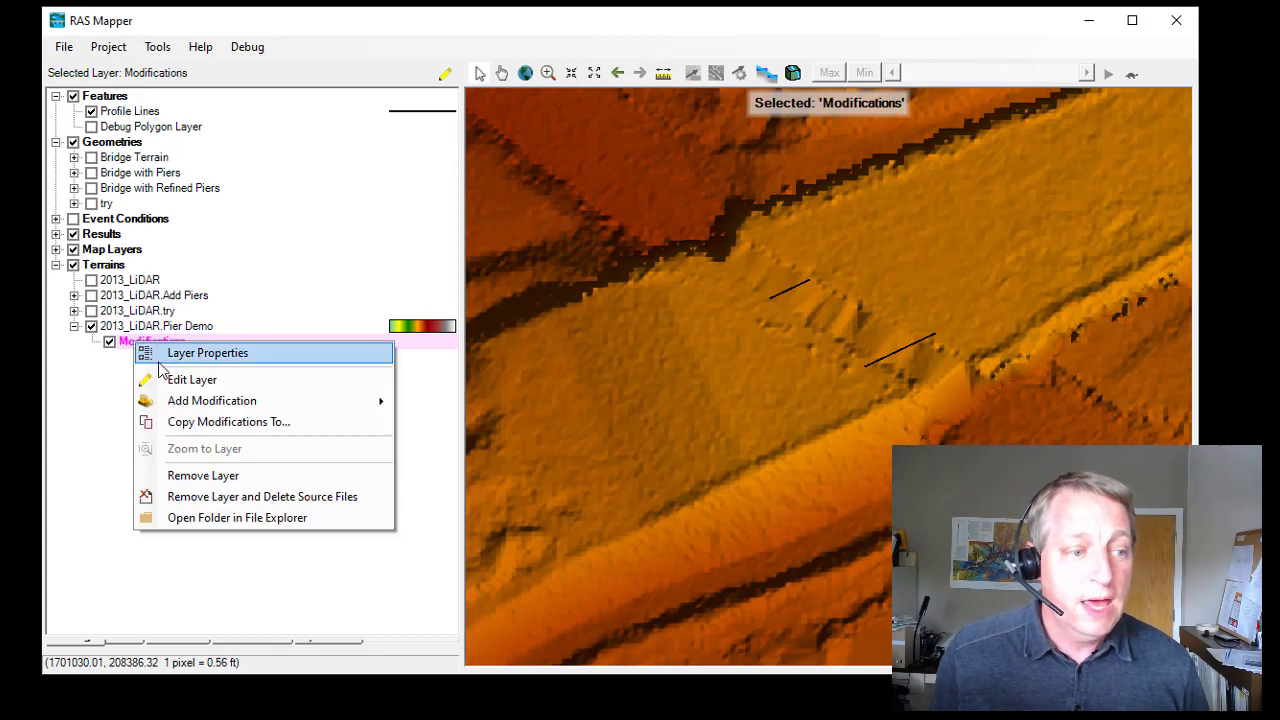
{"action": "left_click", "coordinate": [183, 380]}
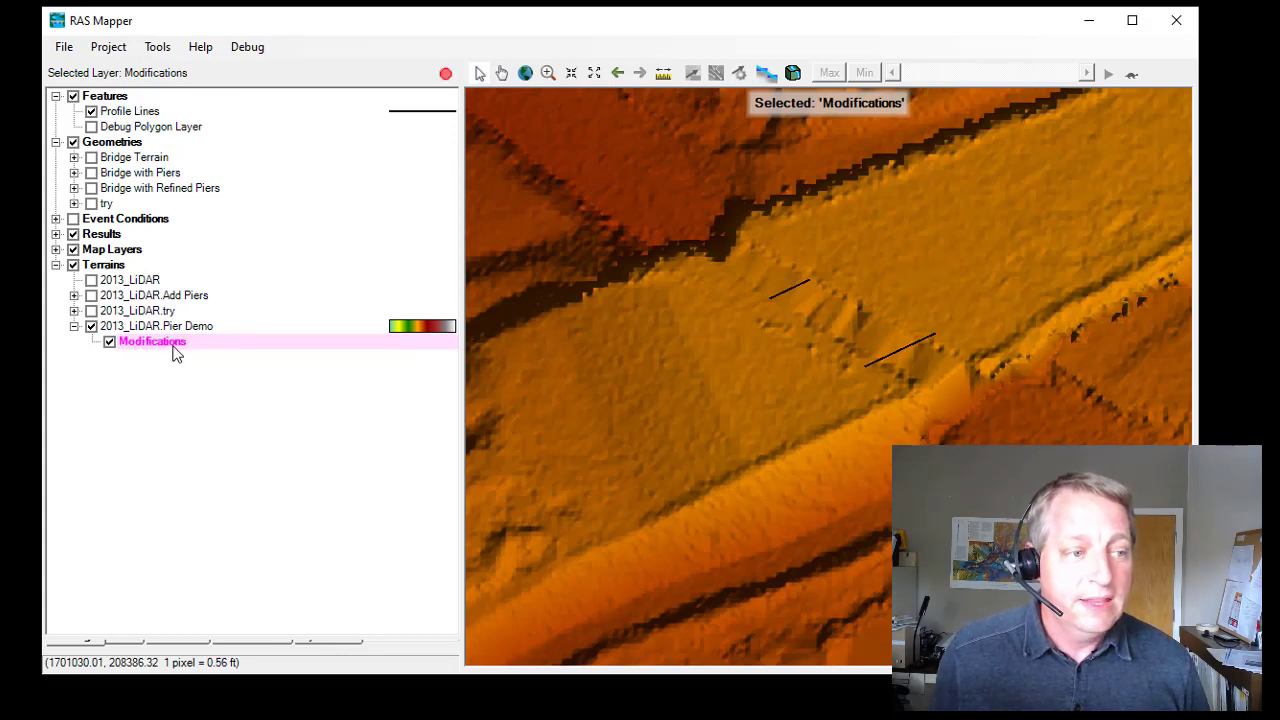
{"action": "right_click", "coordinate": [173, 347]}
{"action": "mouse_move", "coordinate": [197, 408]}
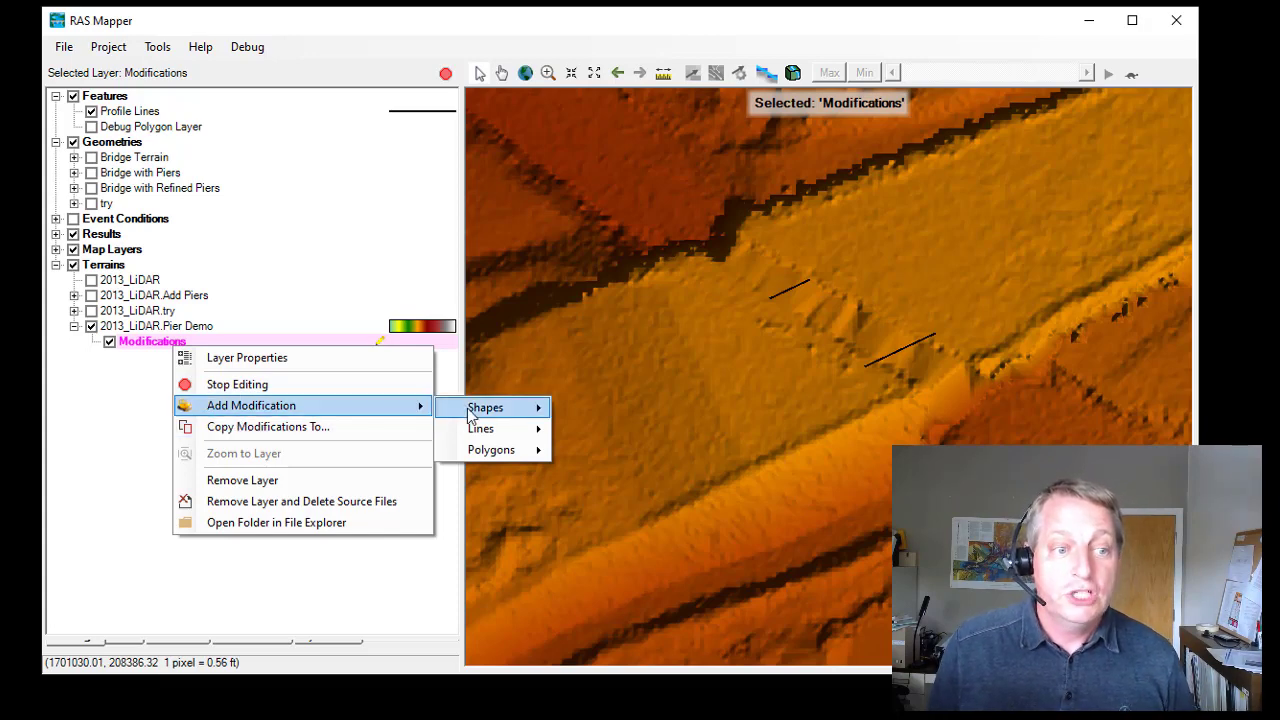
{"action": "mouse_move", "coordinate": [471, 416]}
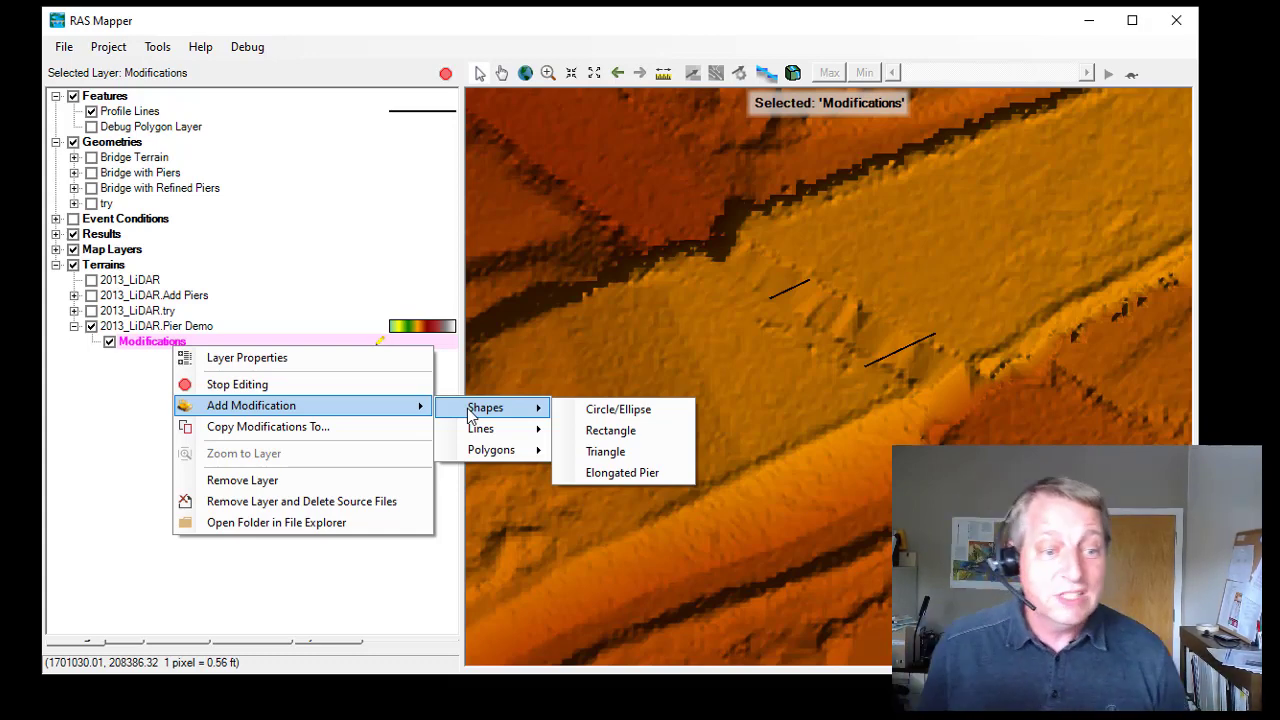
{"action": "left_click", "coordinate": [616, 476]}
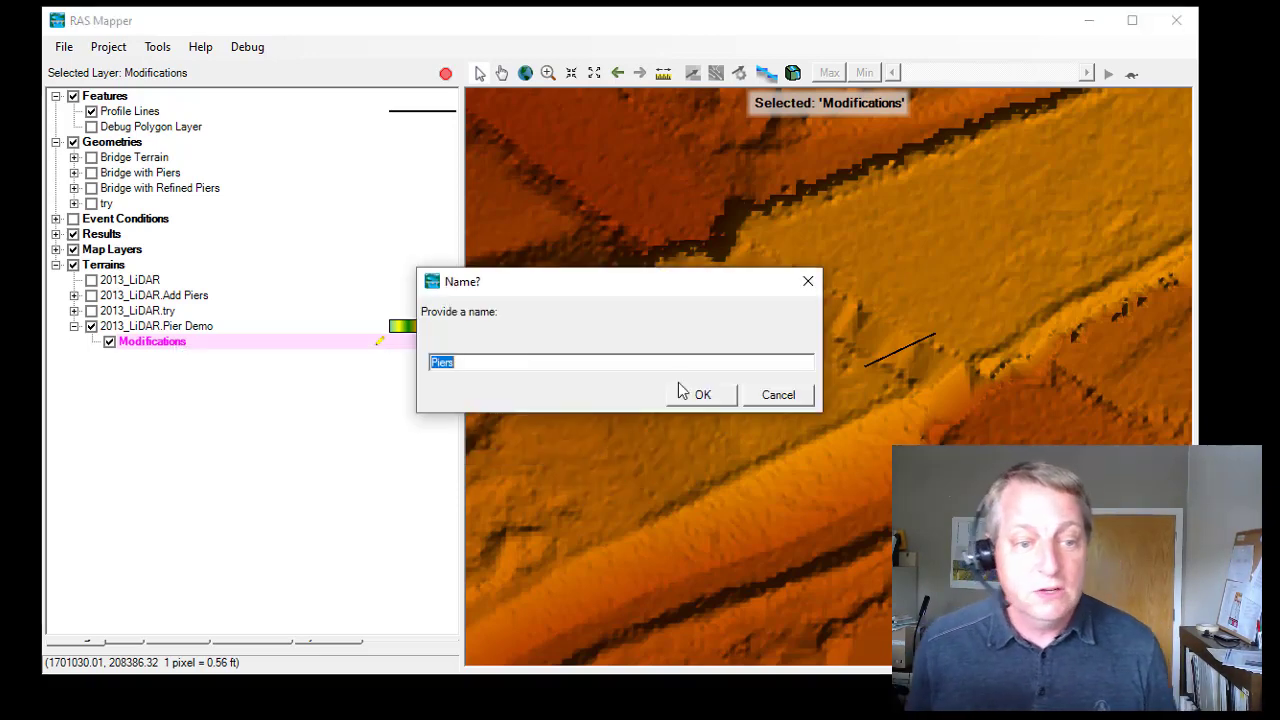
{"action": "type", "text": "Piers"}
{"action": "left_click", "coordinate": [725, 401]}
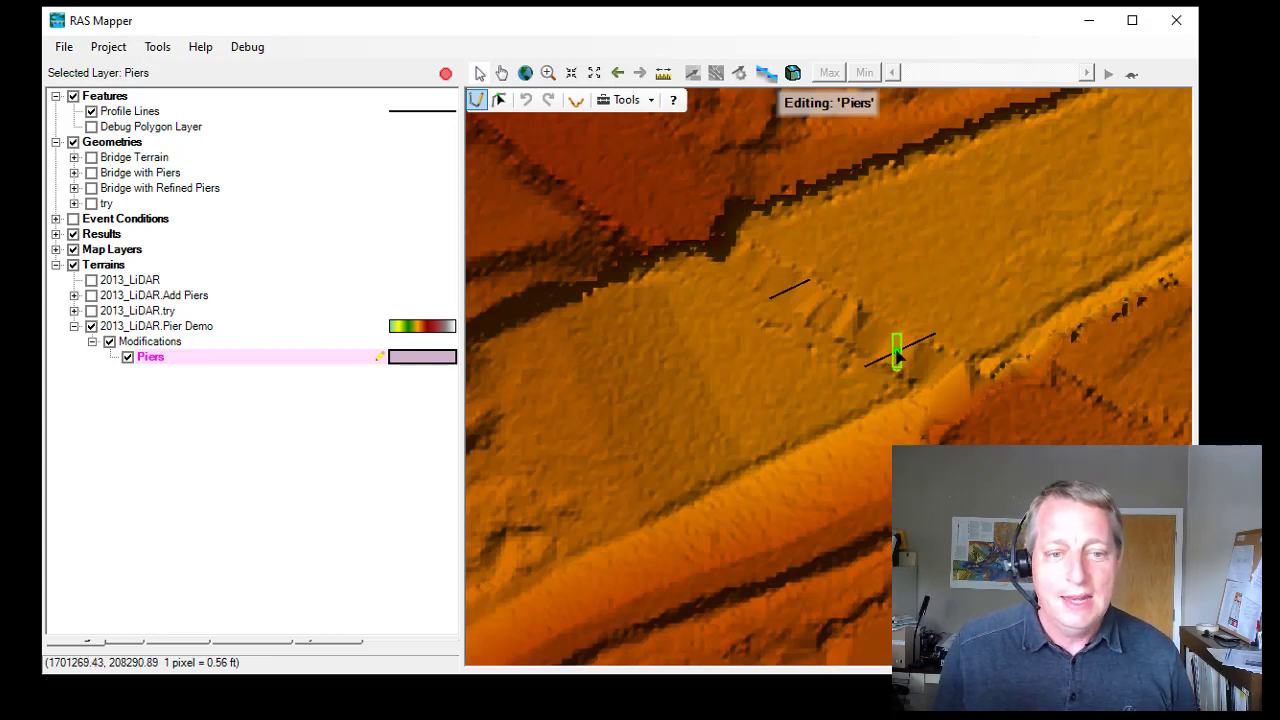
Step: Place Pier 1 on the lower profile line using Replace Terrain Value, 45 ft elevation, 65° rotation, 7 ft width
{"action": "left_click", "coordinate": [897, 355]}
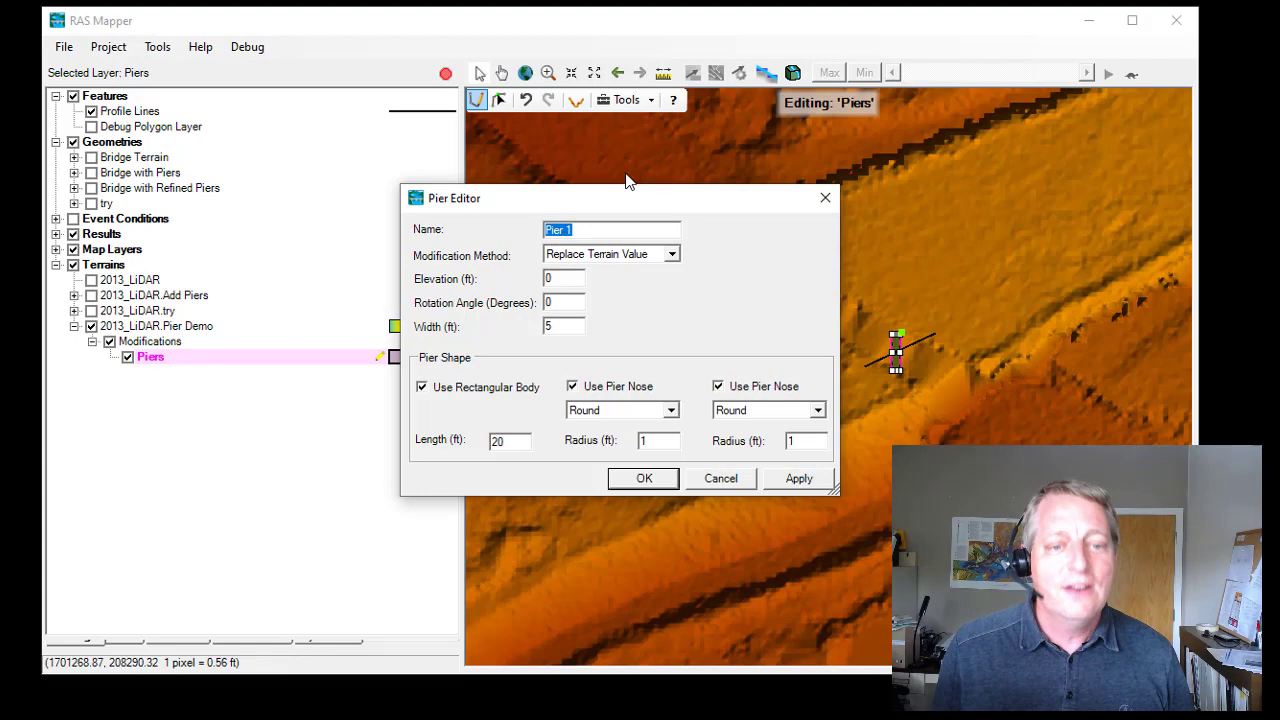
{"action": "left_click_drag", "start_coordinate": [627, 203], "coordinate": [639, 179]}
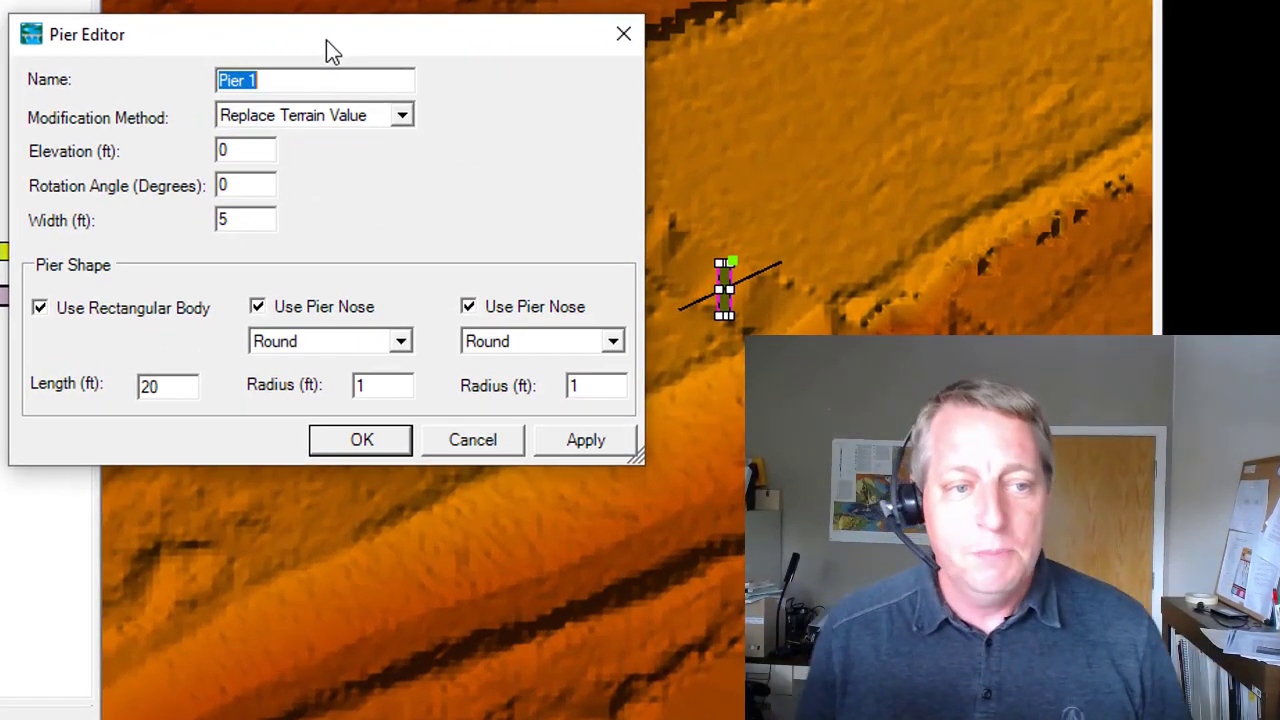
{"action": "left_click", "coordinate": [290, 120]}
{"action": "left_click", "coordinate": [290, 120]}
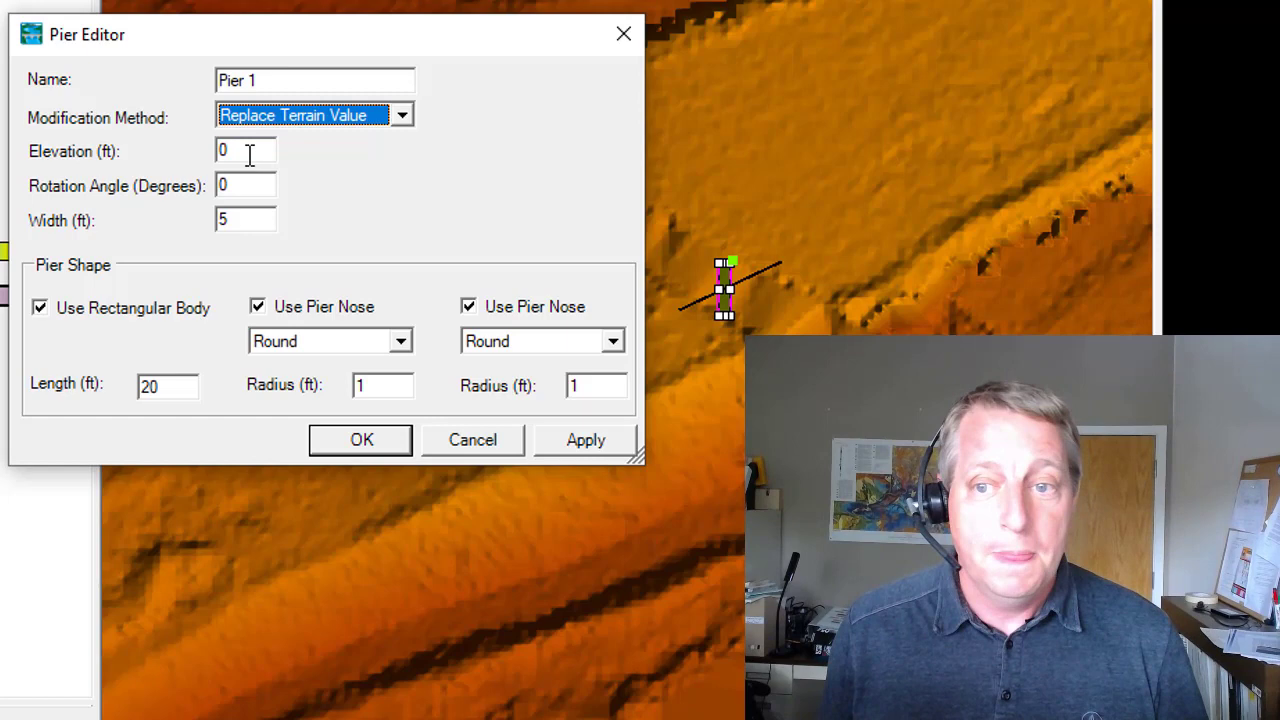
{"action": "left_click", "coordinate": [248, 152]}
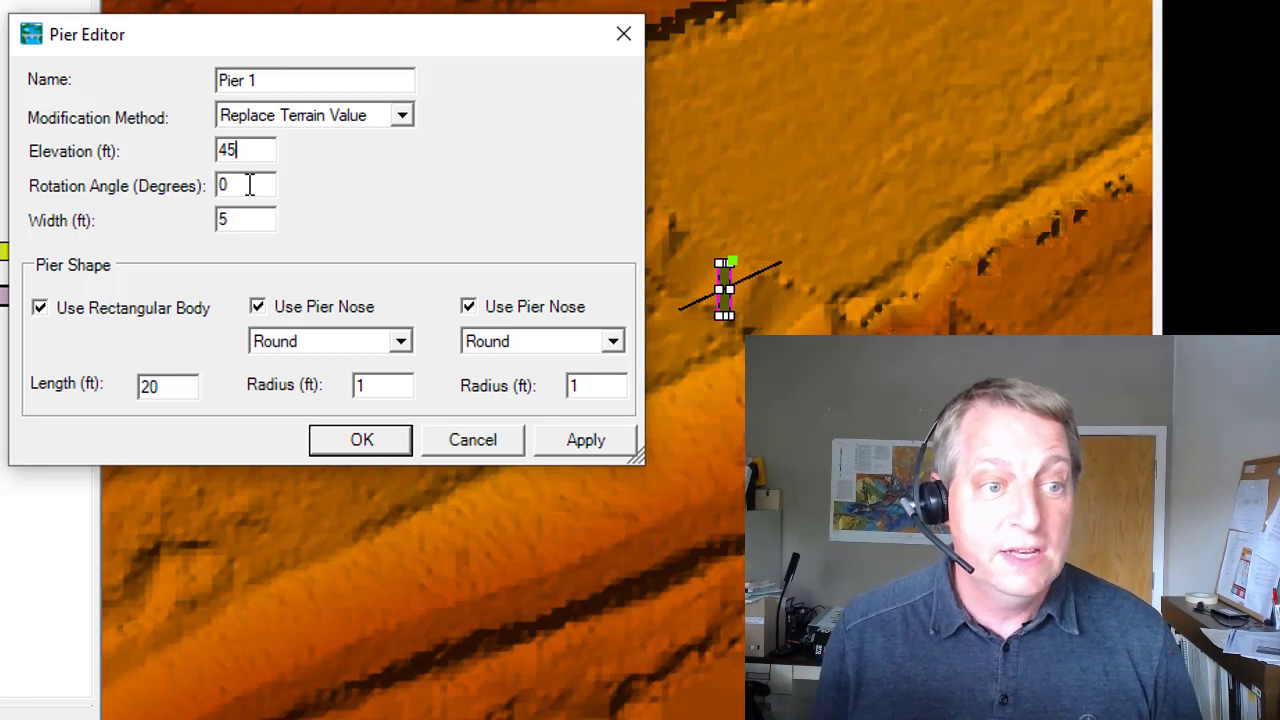
{"action": "left_click_drag", "start_coordinate": [251, 183], "coordinate": [208, 193]}
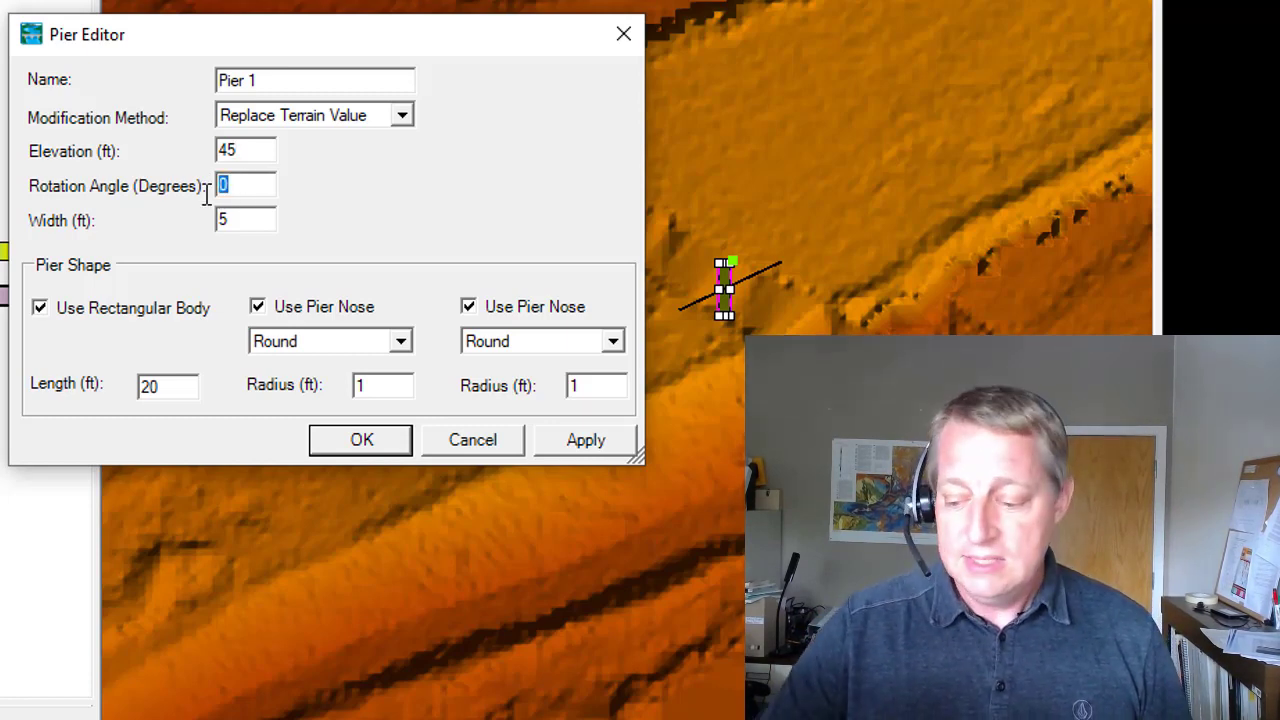
{"action": "type", "text": "65"}
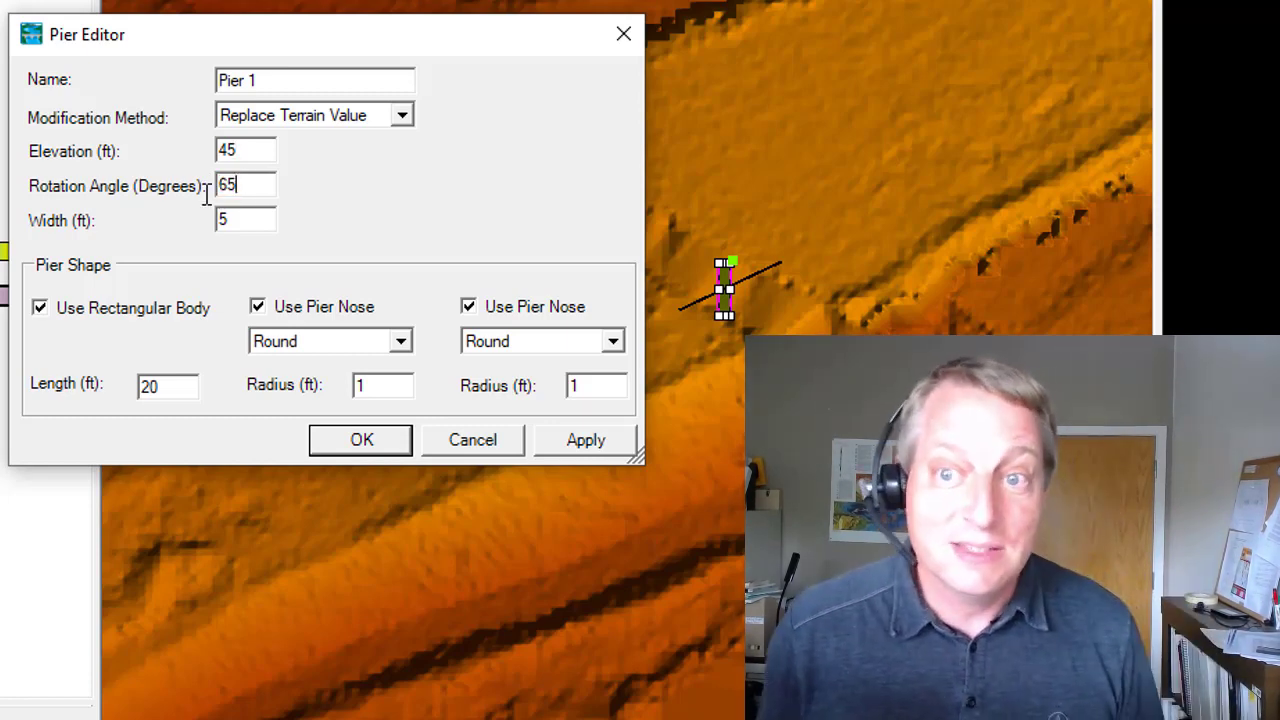
{"action": "key", "text": "Tab"}
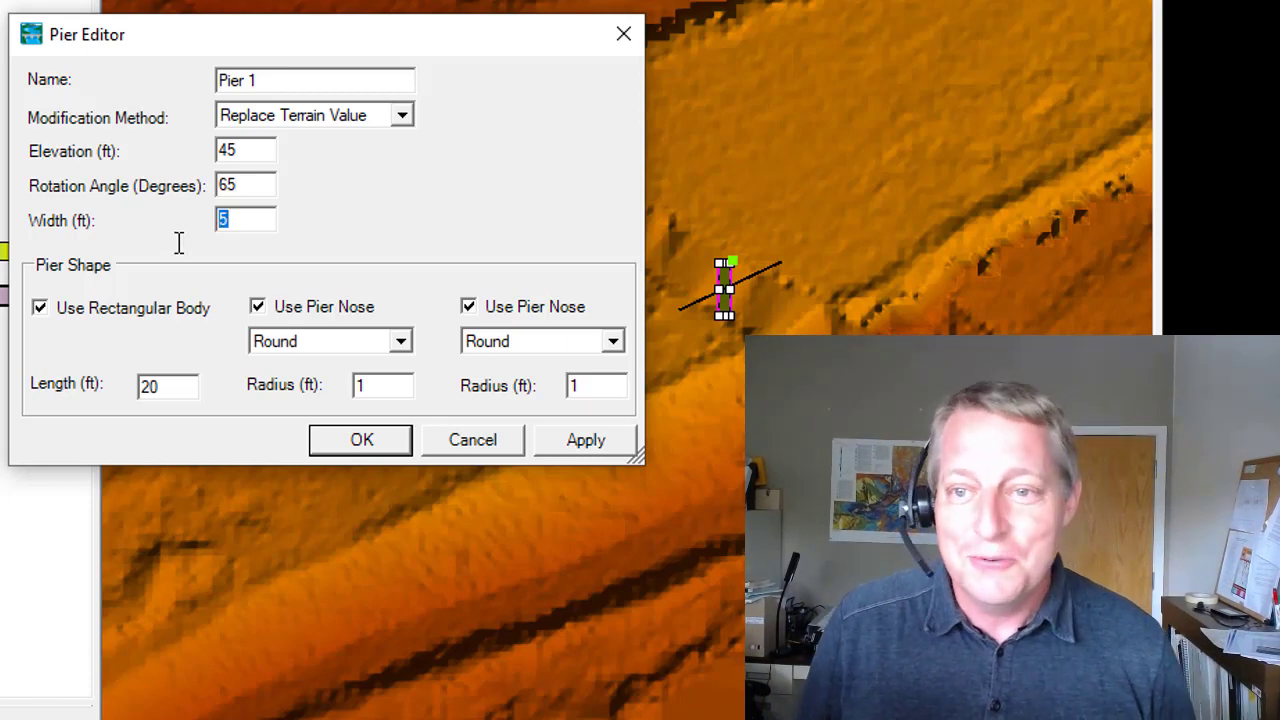
{"action": "type", "text": "7"}
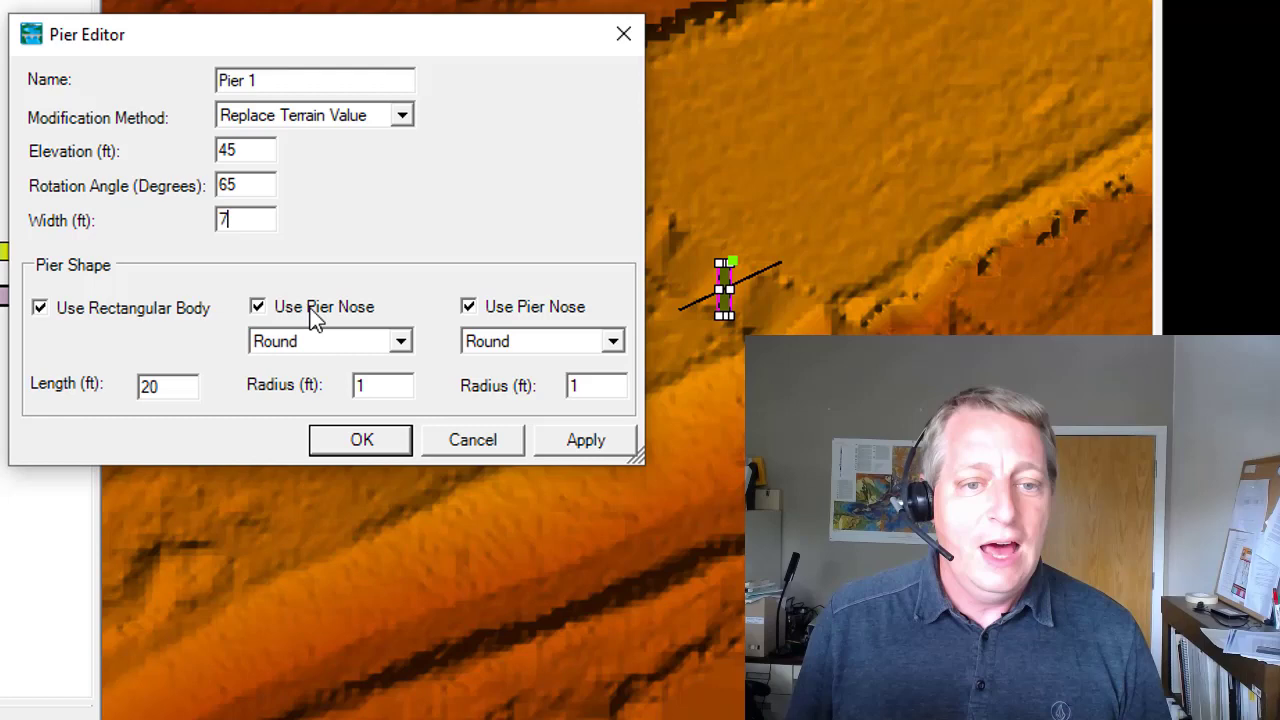
Step: Give Pier 1 two sharp 5 ft noses and a 45 ft body, then stamp it
{"action": "left_click", "coordinate": [400, 345]}
{"action": "left_click", "coordinate": [383, 381]}
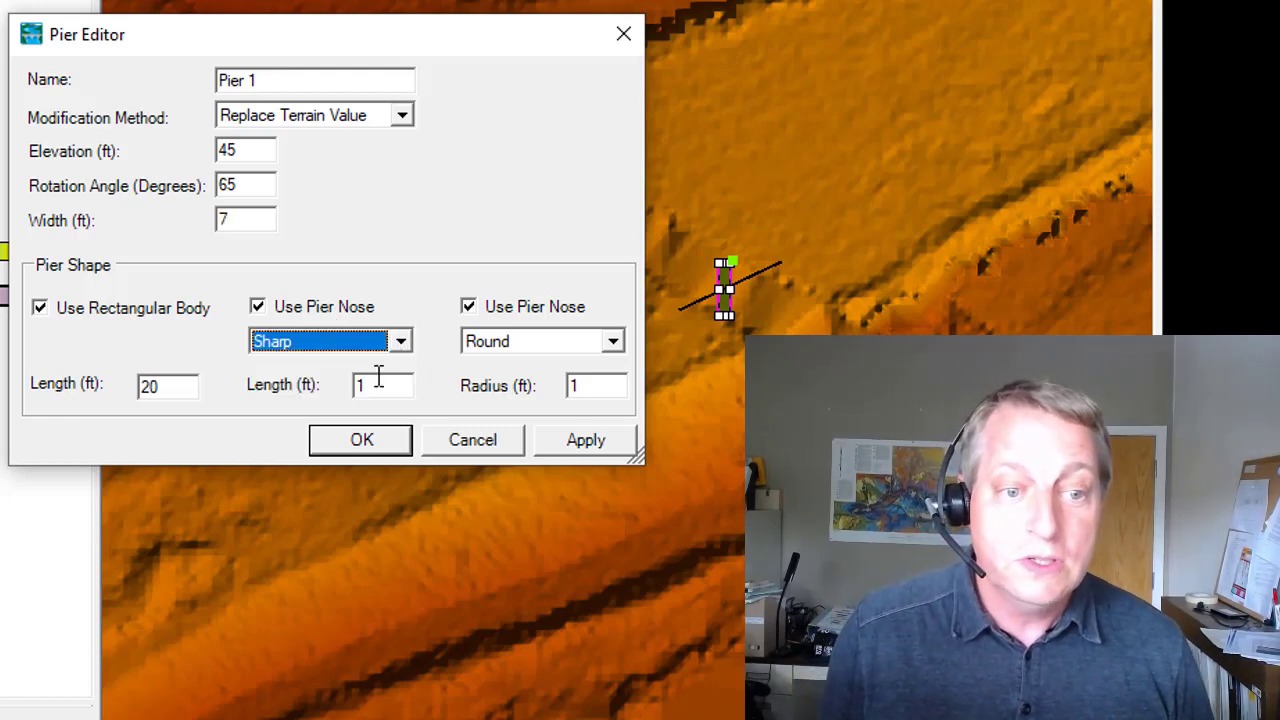
{"action": "left_click", "coordinate": [527, 343]}
{"action": "left_click", "coordinate": [514, 386]}
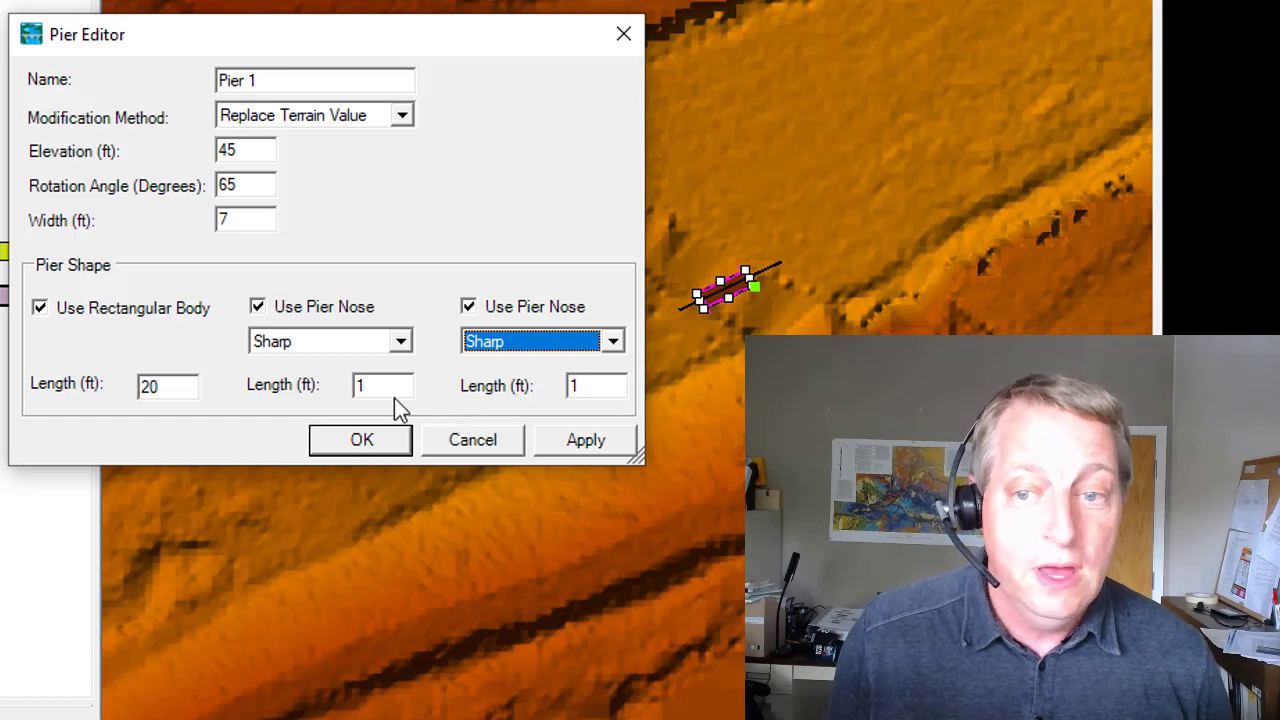
{"action": "left_click_drag", "start_coordinate": [395, 395], "coordinate": [340, 397]}
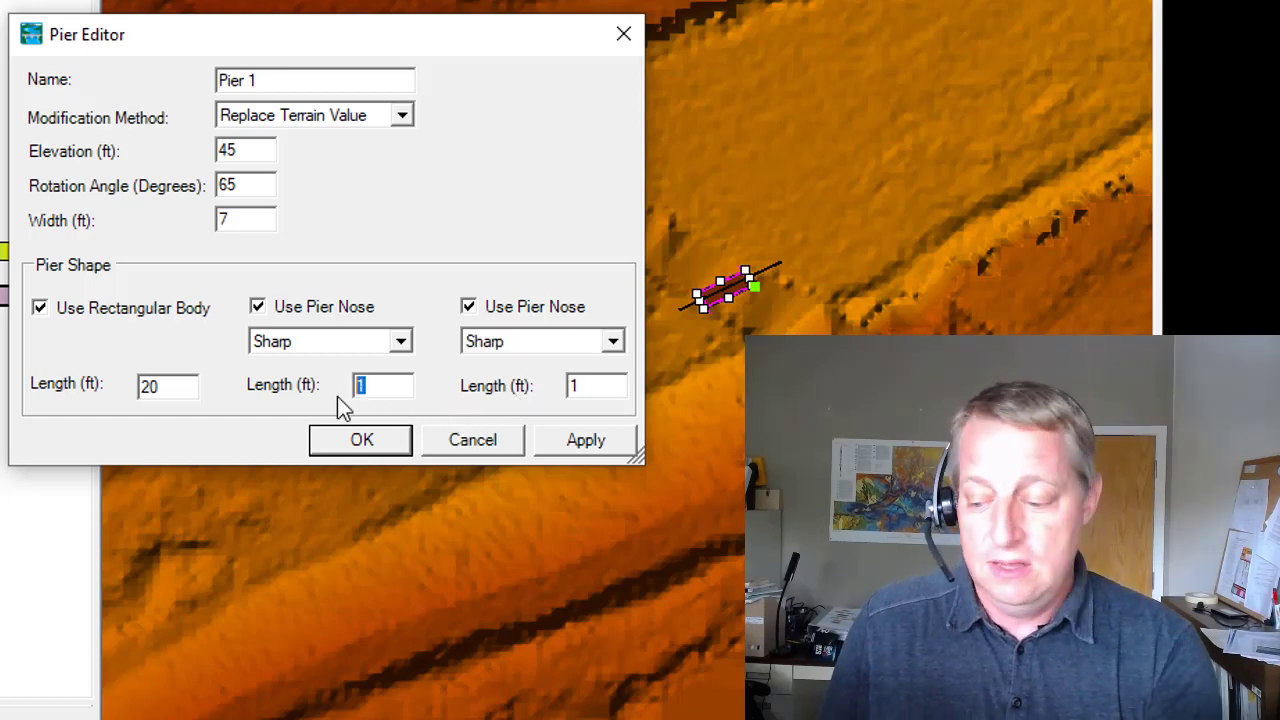
{"action": "type", "text": "5"}
{"action": "left_click_drag", "start_coordinate": [577, 385], "coordinate": [568, 385]}
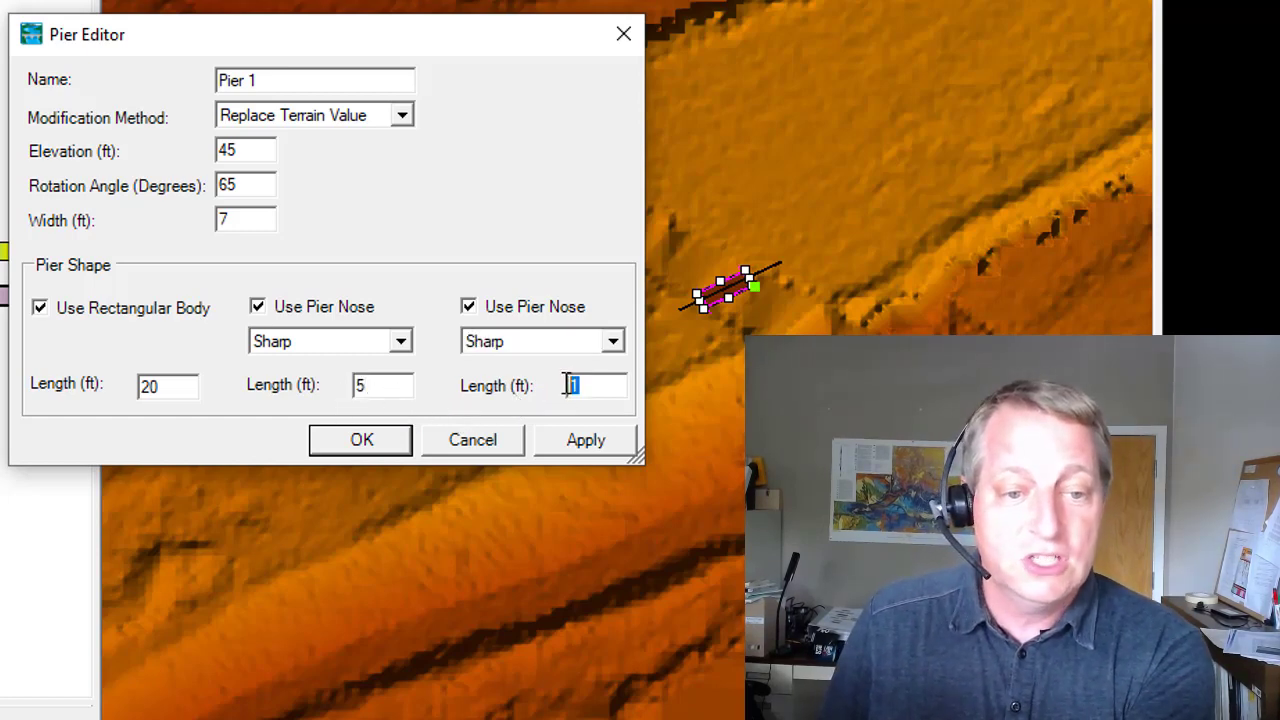
{"action": "type", "text": "5"}
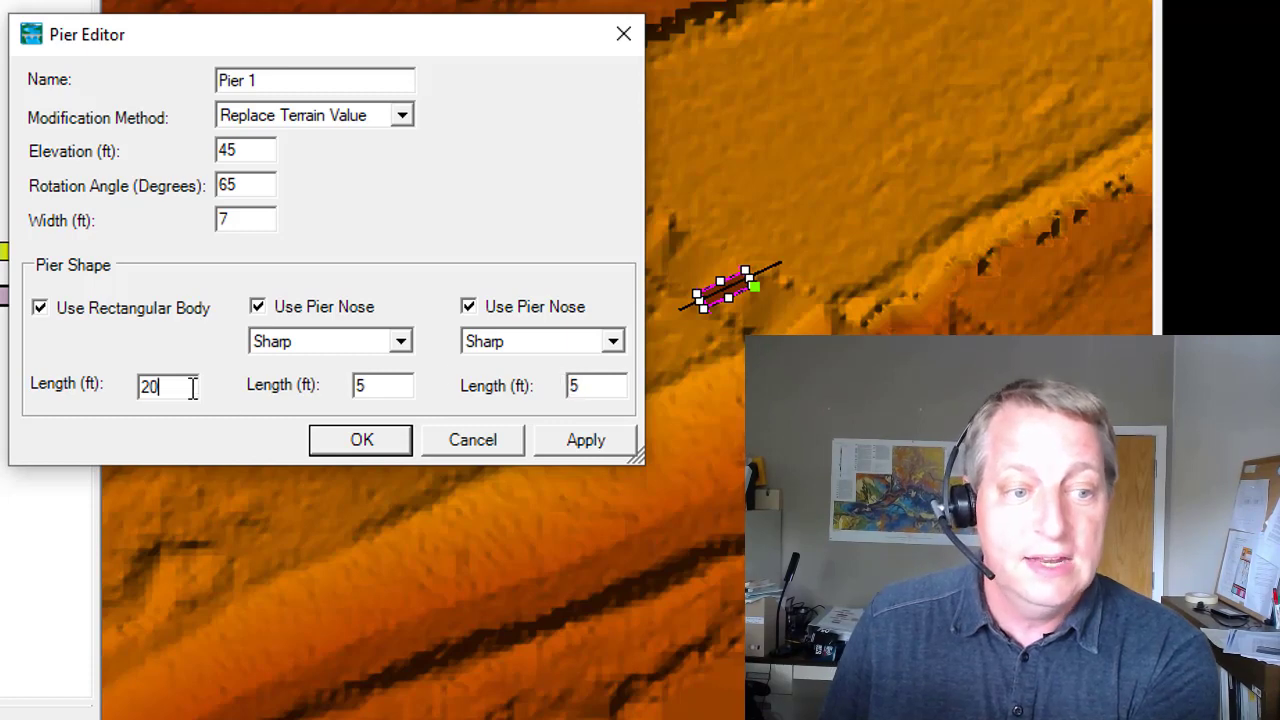
{"action": "left_click_drag", "start_coordinate": [191, 386], "coordinate": [110, 388]}
{"action": "type", "text": "45"}
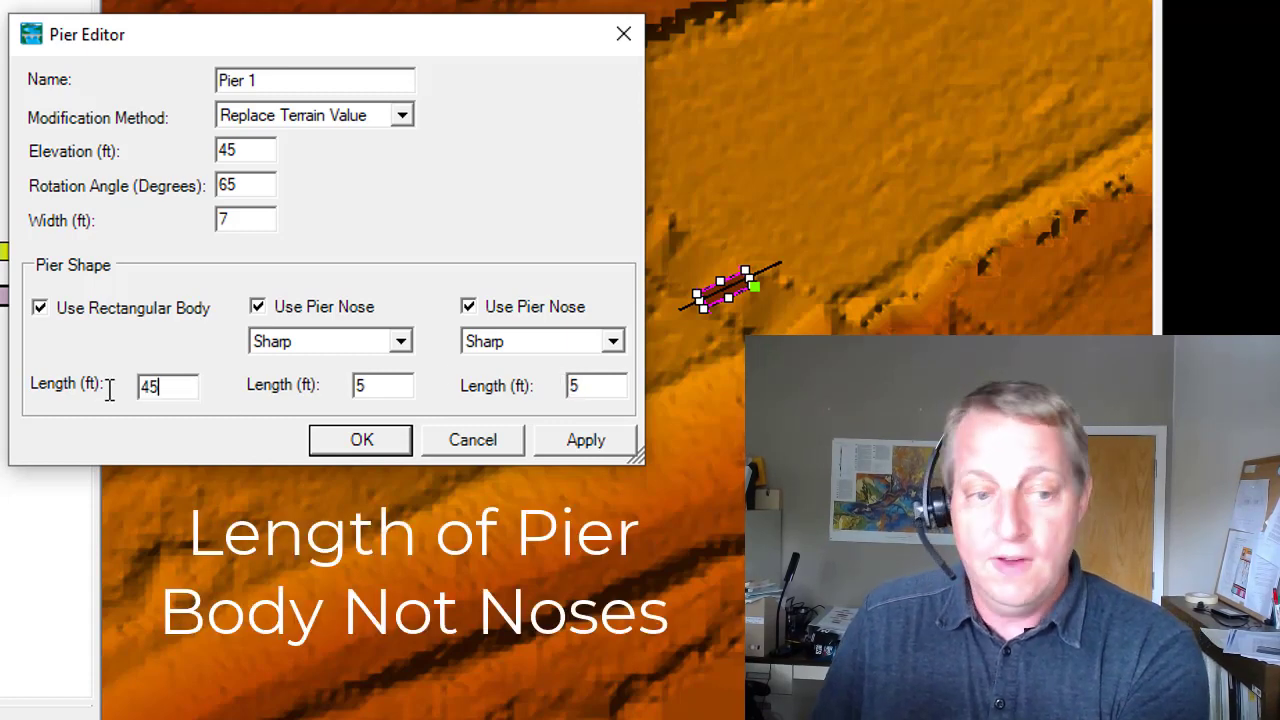
{"action": "left_click", "coordinate": [360, 443]}
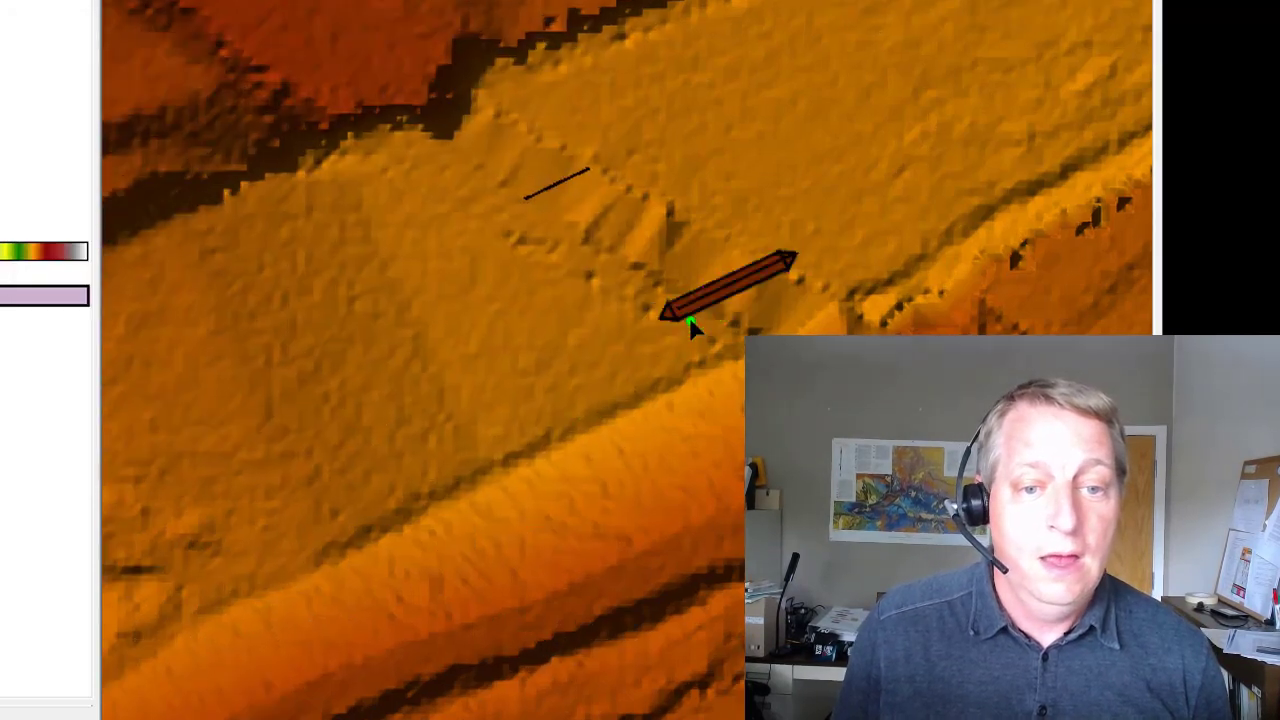
Step: Add Pier 2 on the upper profile line, keeping Pier 1's elevation, angle and sharp-nosed 45 ft body
{"action": "scroll", "coordinate": [689, 316], "scroll_direction": "up", "scroll_amount": 2}
{"action": "scroll", "coordinate": [689, 318], "scroll_direction": "up", "scroll_amount": 1}
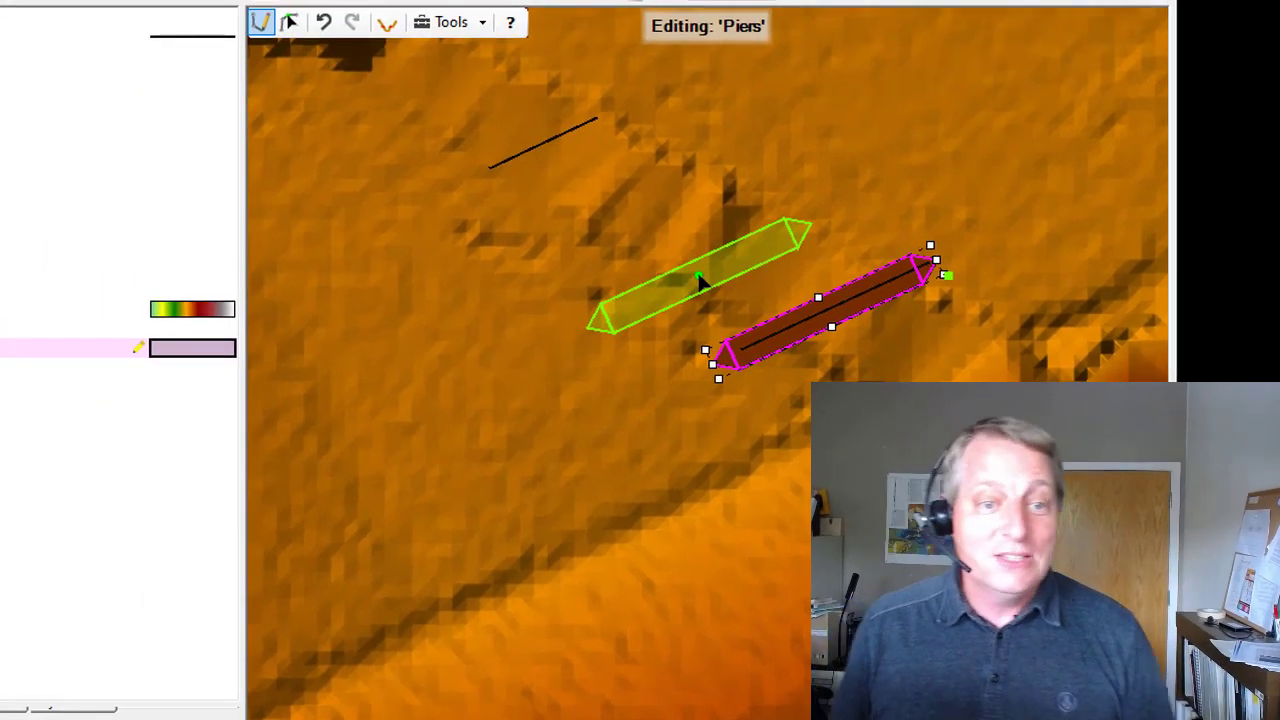
{"action": "double_click", "coordinate": [540, 150]}
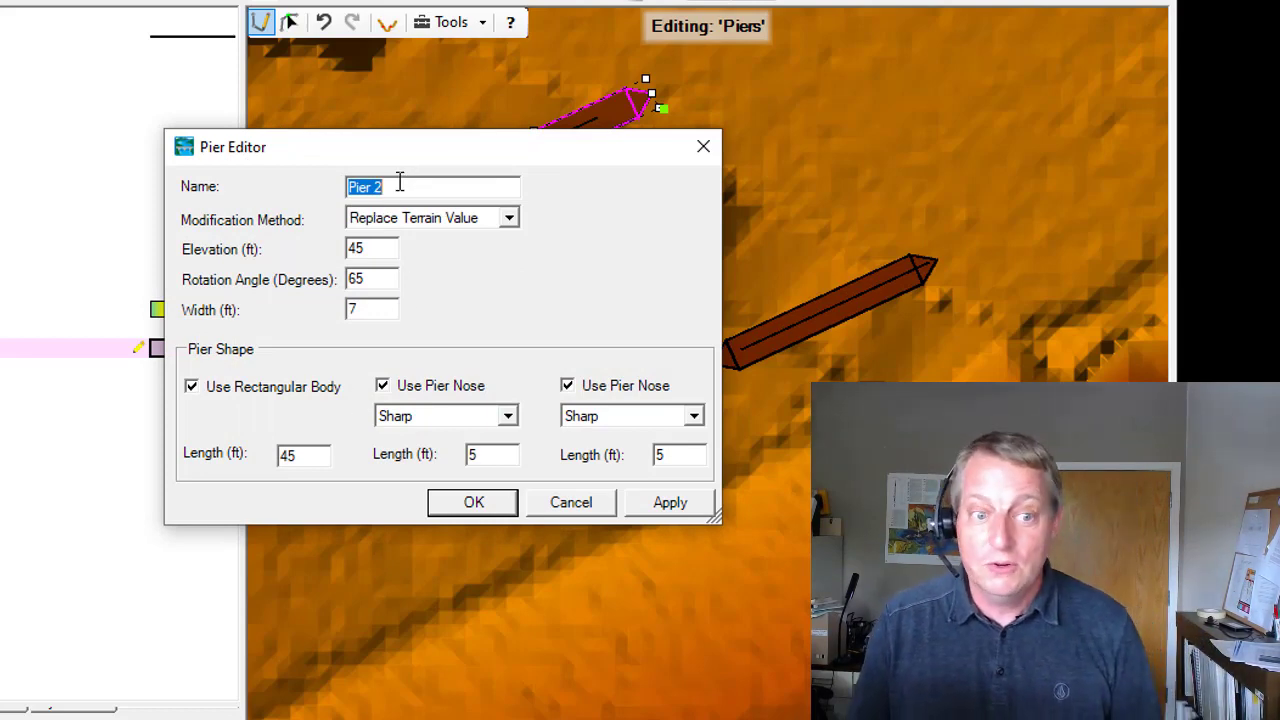
{"action": "left_click", "coordinate": [467, 503]}
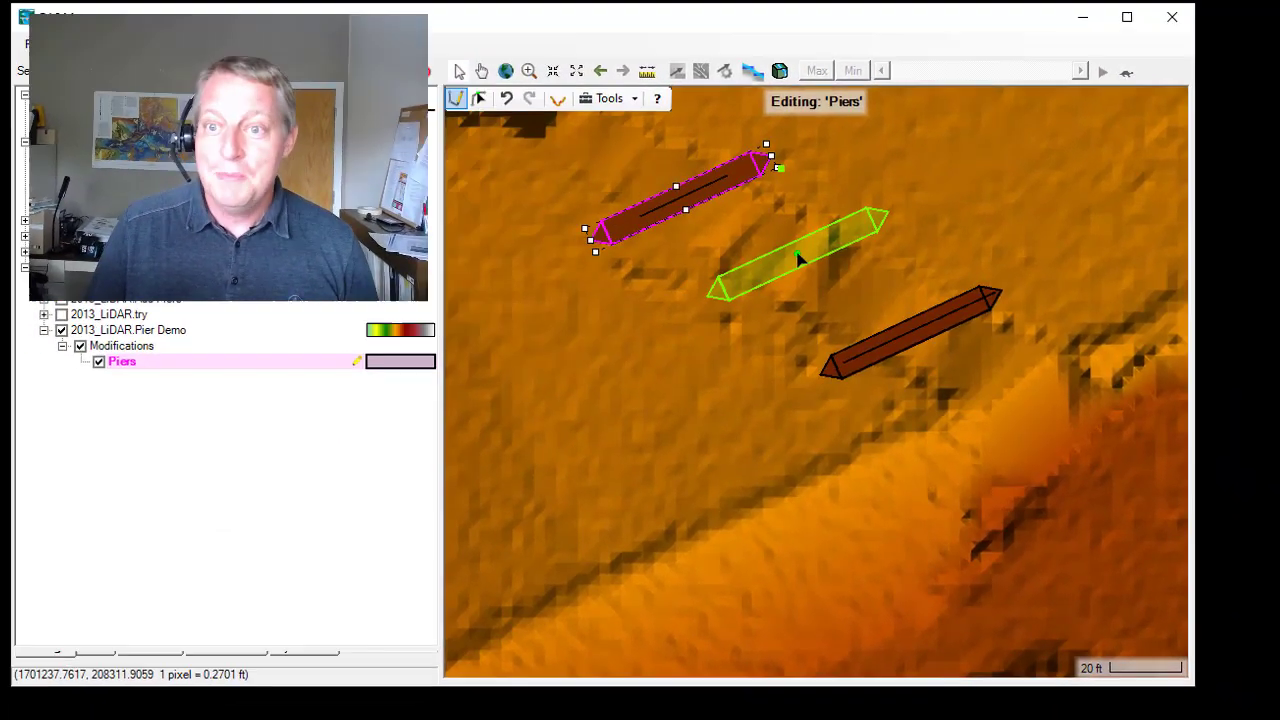
Step: Stop editing the Piers layer and save the pier edits to the terrain
{"action": "right_click", "coordinate": [125, 361]}
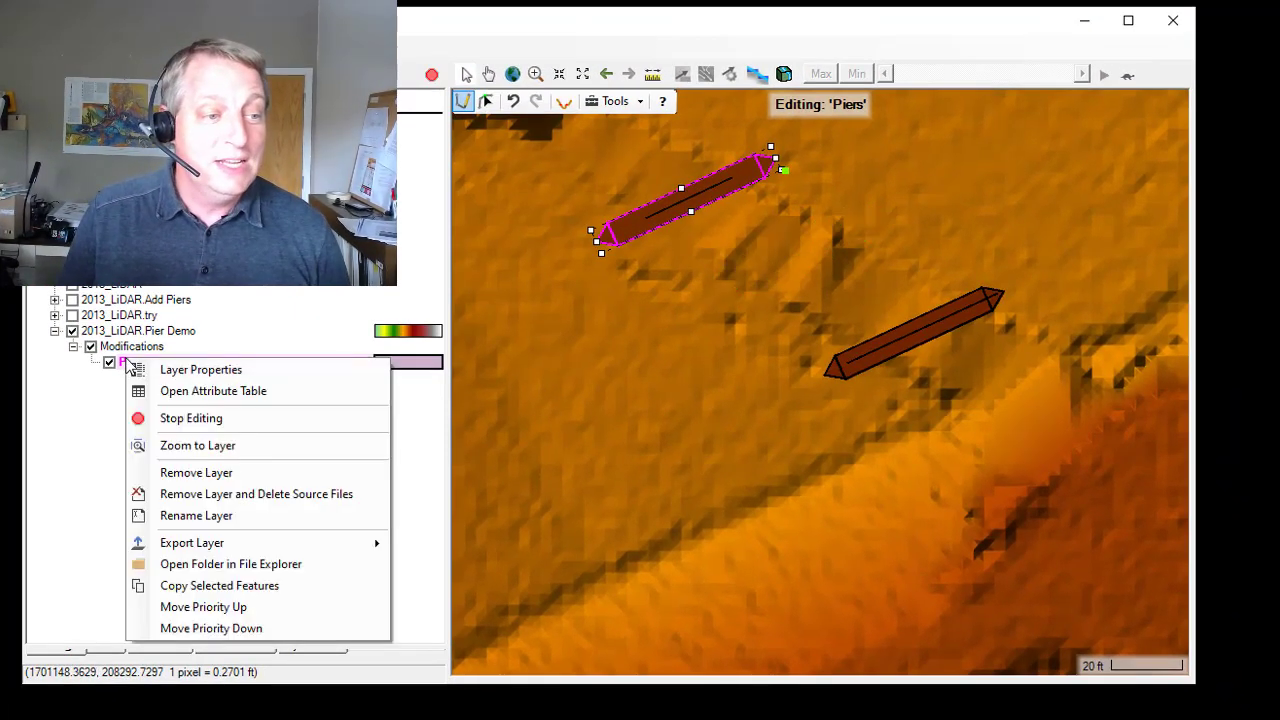
{"action": "left_click", "coordinate": [166, 418]}
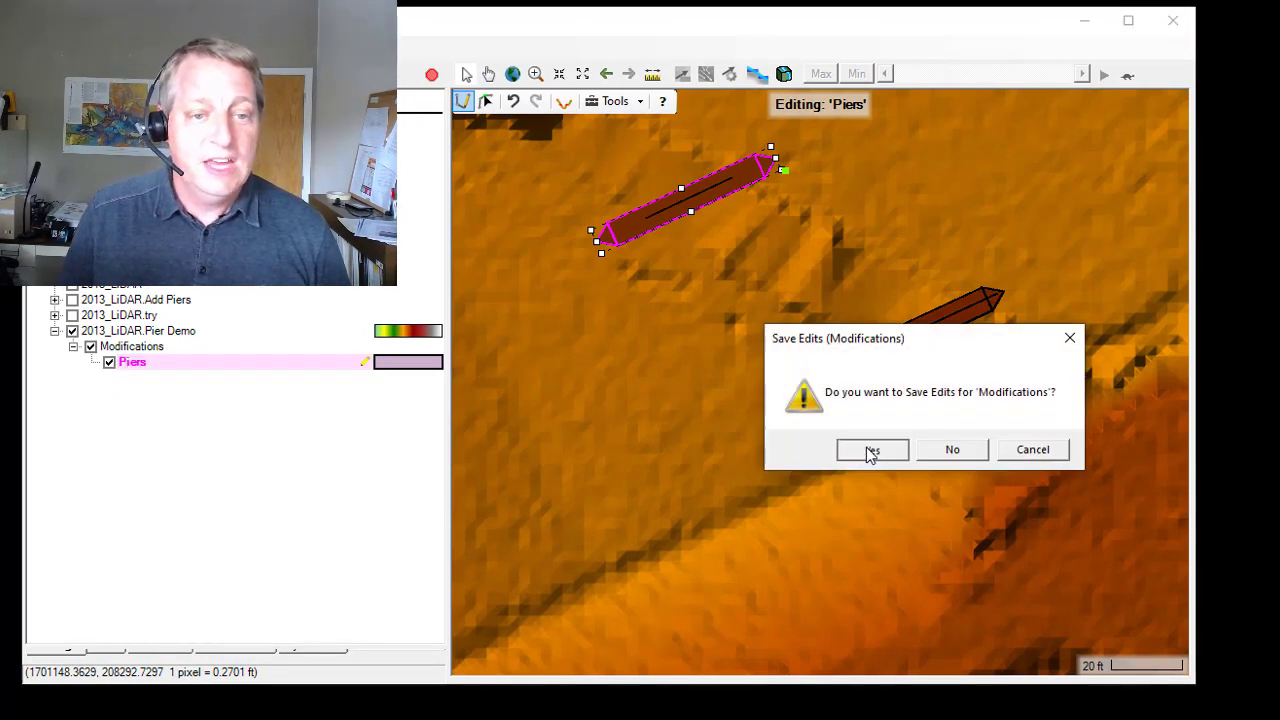
{"action": "left_click", "coordinate": [870, 452]}
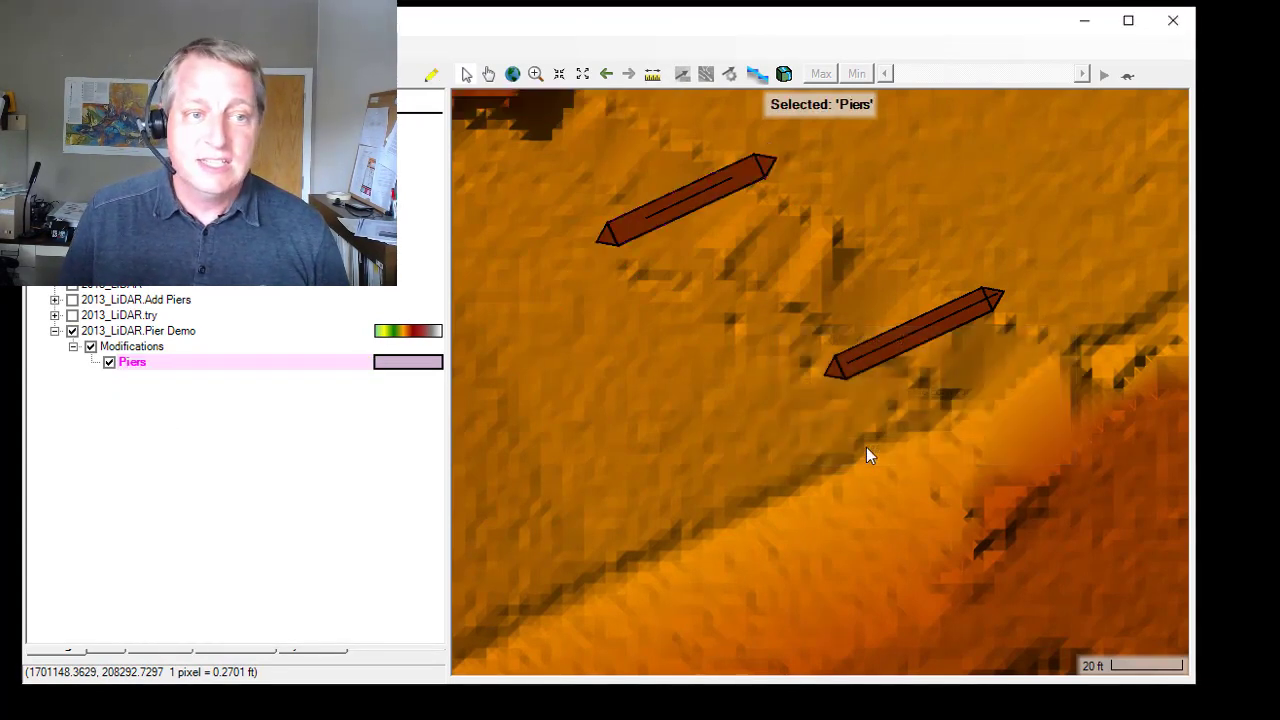
Step: Measure a line across both piers, plot its terrain profile, then close the plot
{"action": "left_click", "coordinate": [653, 74]}
{"action": "left_click", "coordinate": [545, 108]}
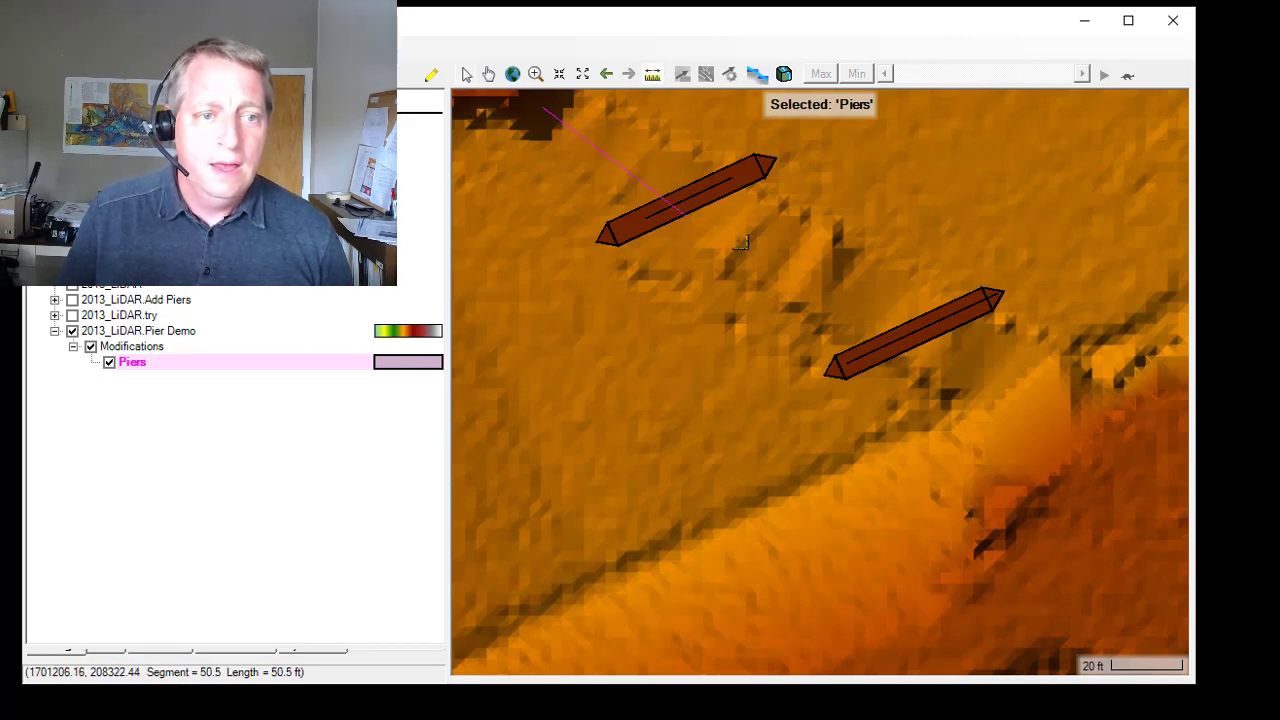
{"action": "right_click", "coordinate": [1030, 413]}
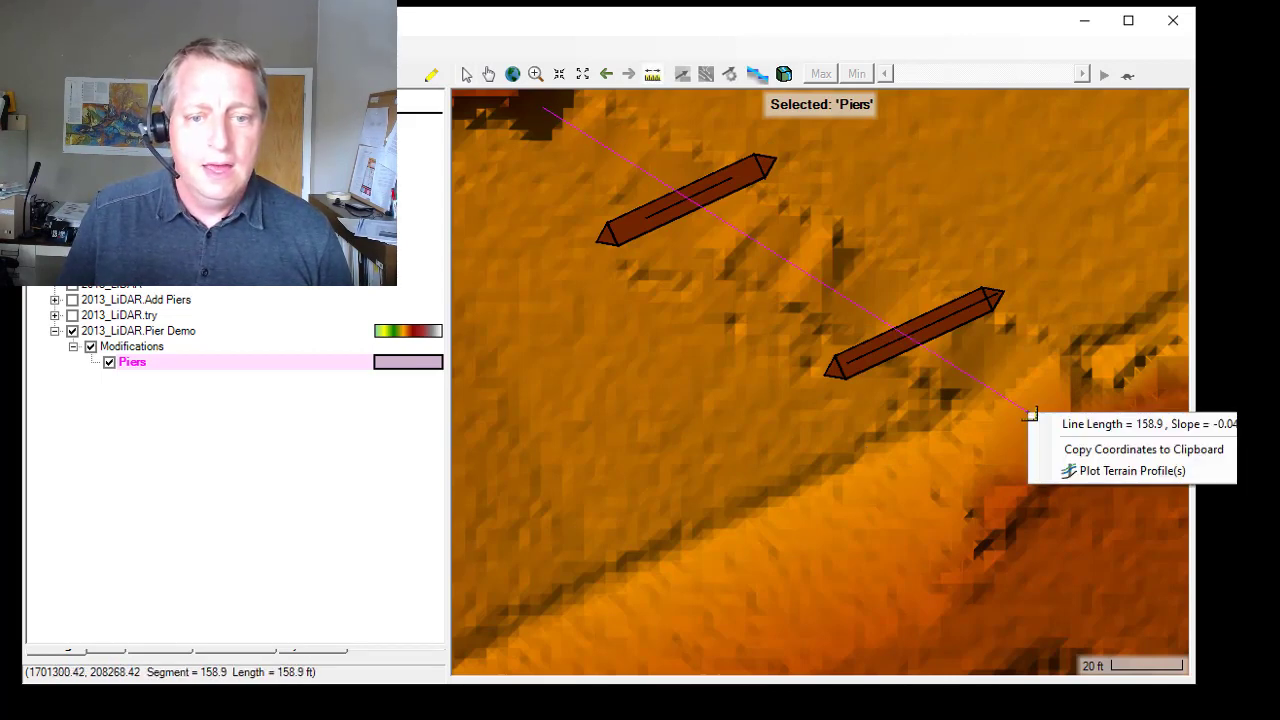
{"action": "left_click", "coordinate": [1071, 470]}
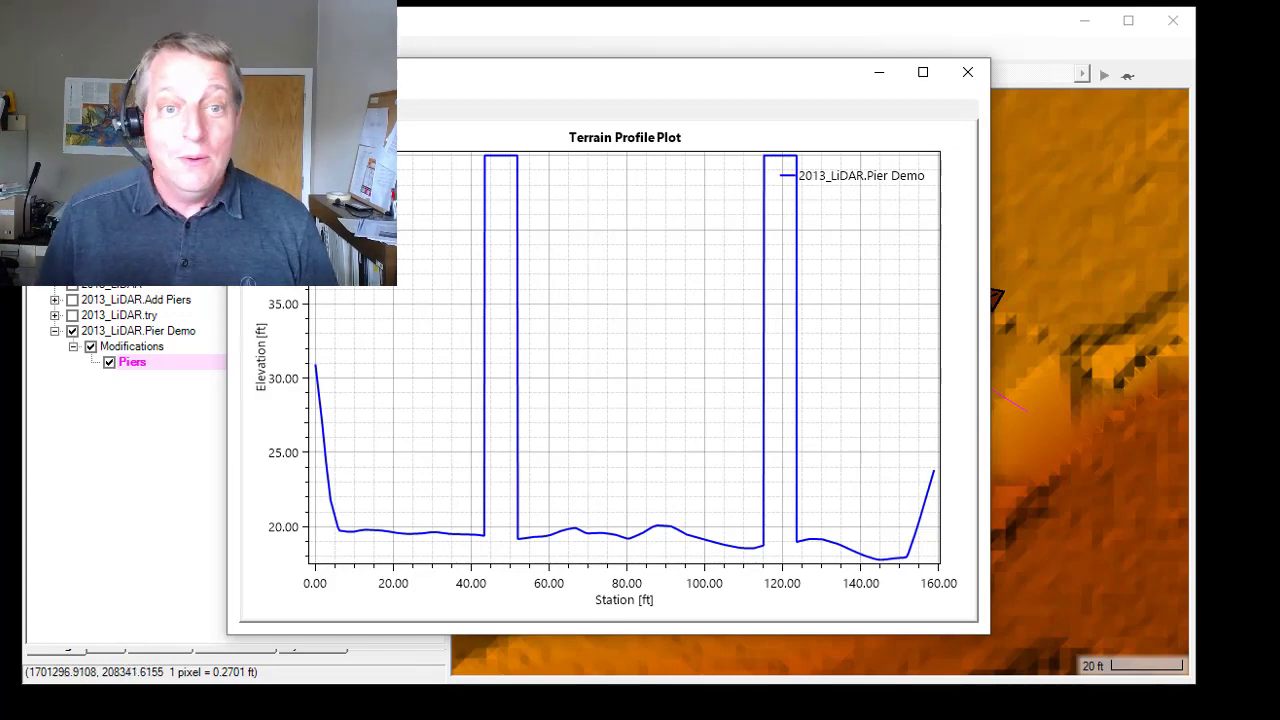
{"action": "left_click", "coordinate": [967, 72]}
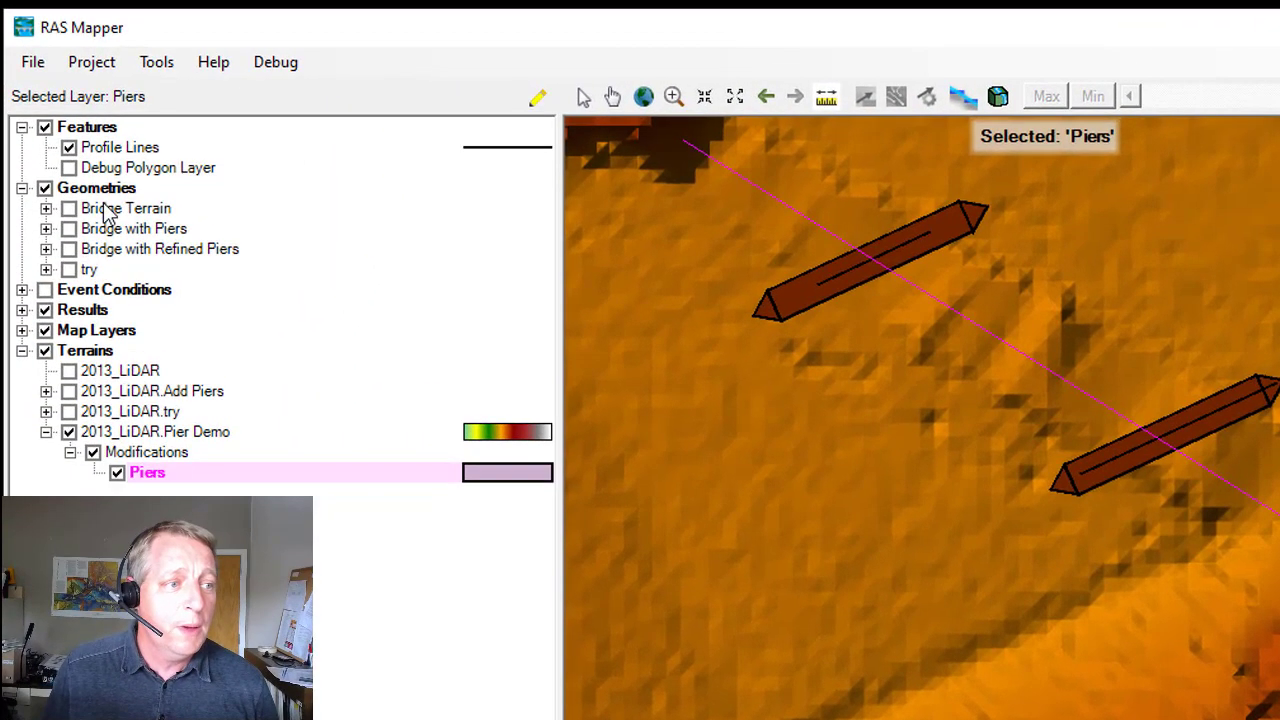
Step: Show the Bridge Terrain geometry and save a copy of it as Pierm Demo
{"action": "left_click", "coordinate": [108, 212]}
{"action": "left_click", "coordinate": [69, 209]}
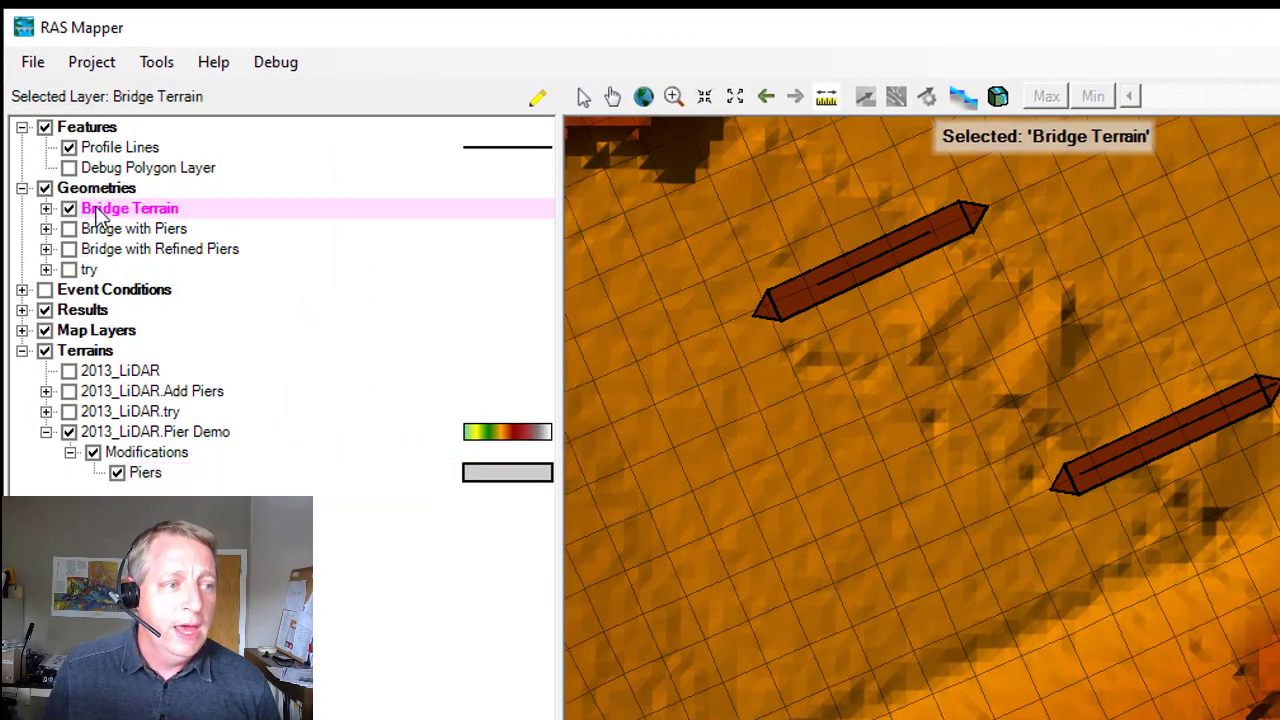
{"action": "right_click", "coordinate": [104, 212]}
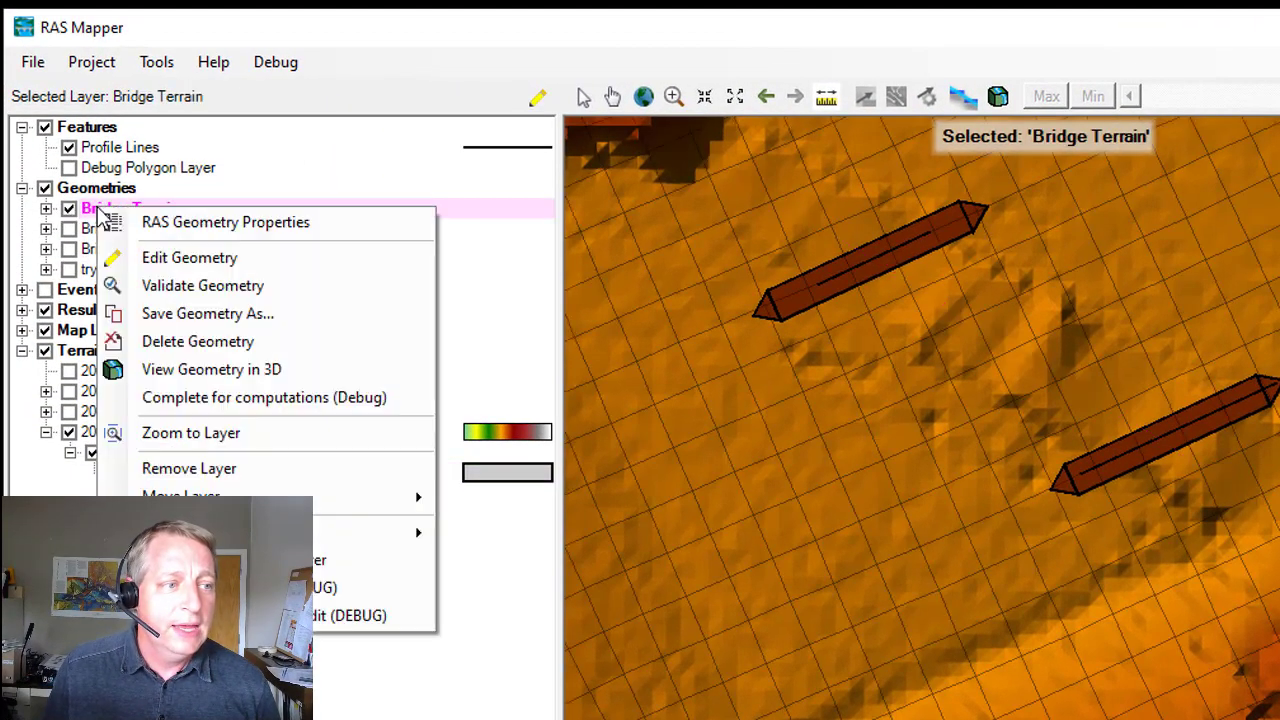
{"action": "left_click", "coordinate": [193, 314]}
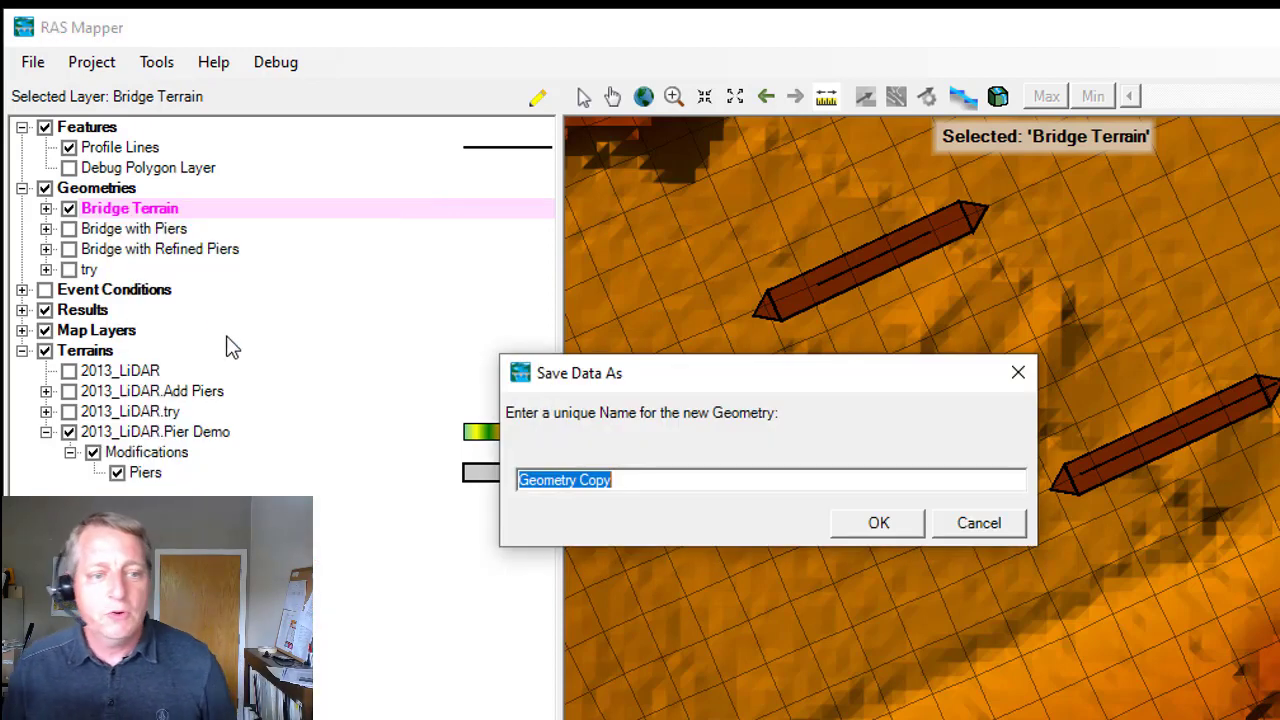
{"action": "type", "text": "Pierm Demo"}
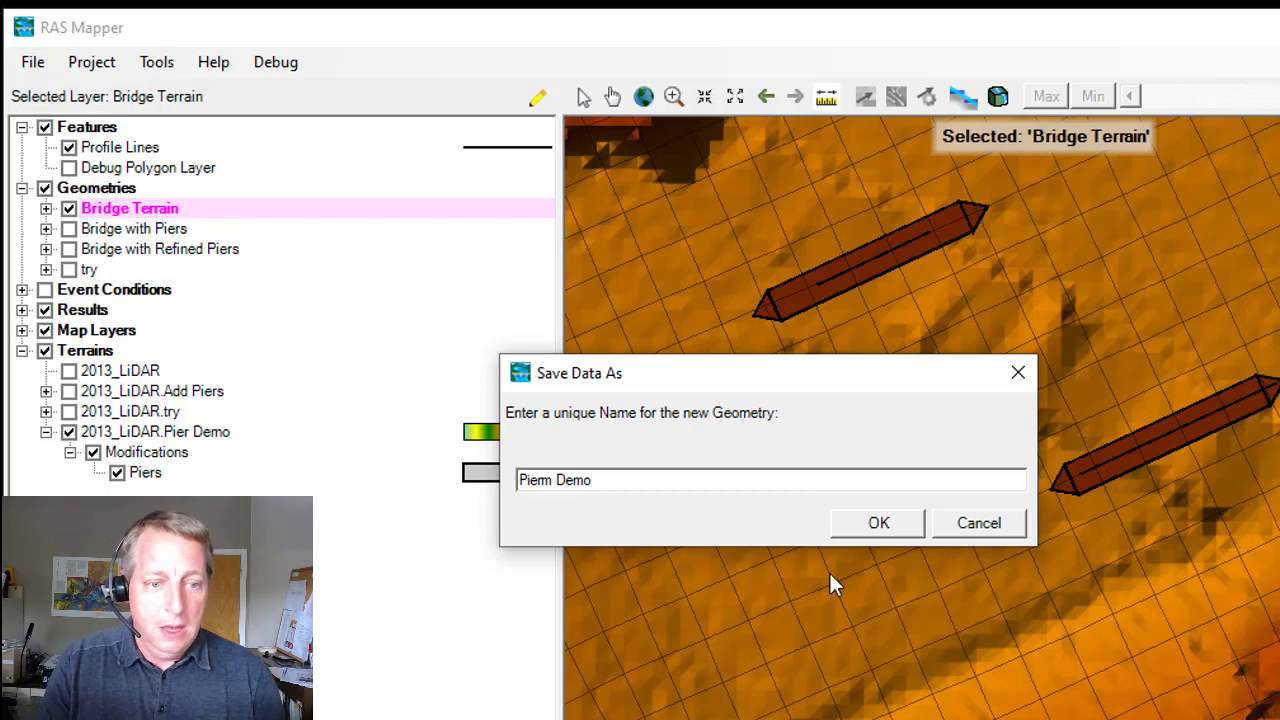
{"action": "key", "text": "Return"}
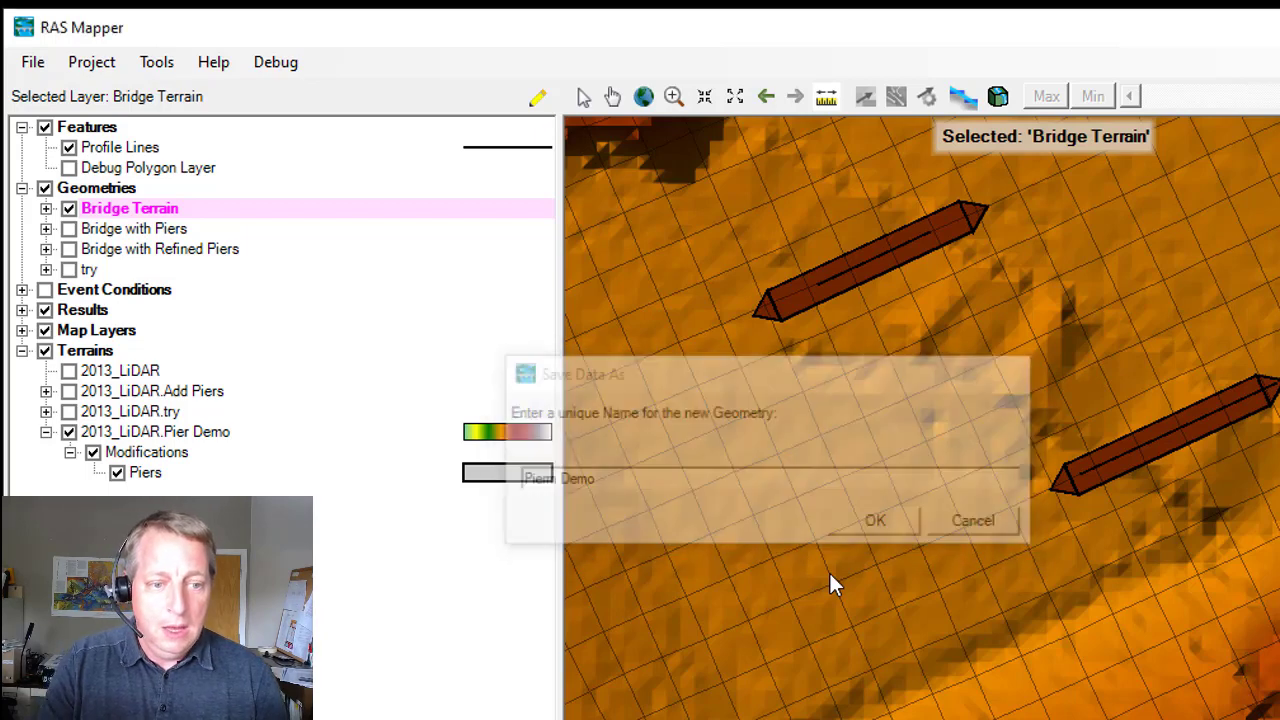
Step: Associate the Pierm Demo geometry with the 2013_LiDAR.Pier Demo terrain in Manage Layer Associations
{"action": "right_click", "coordinate": [100, 189]}
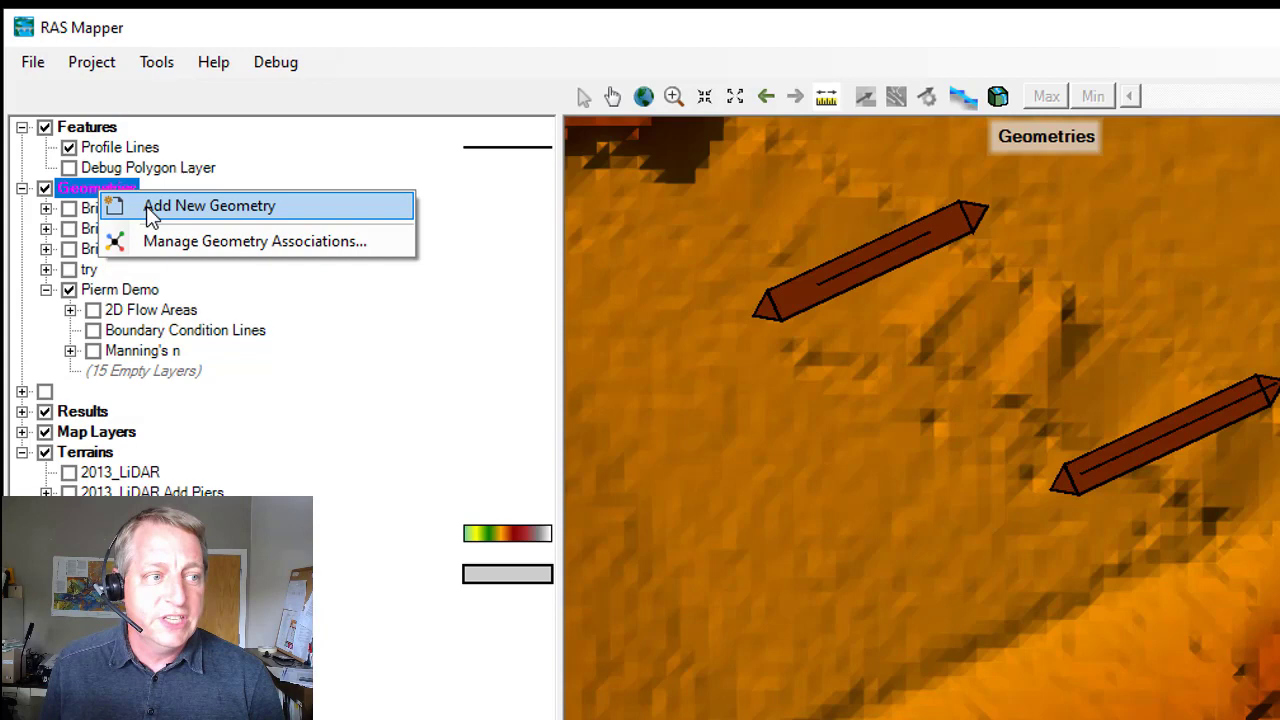
{"action": "left_click", "coordinate": [150, 241]}
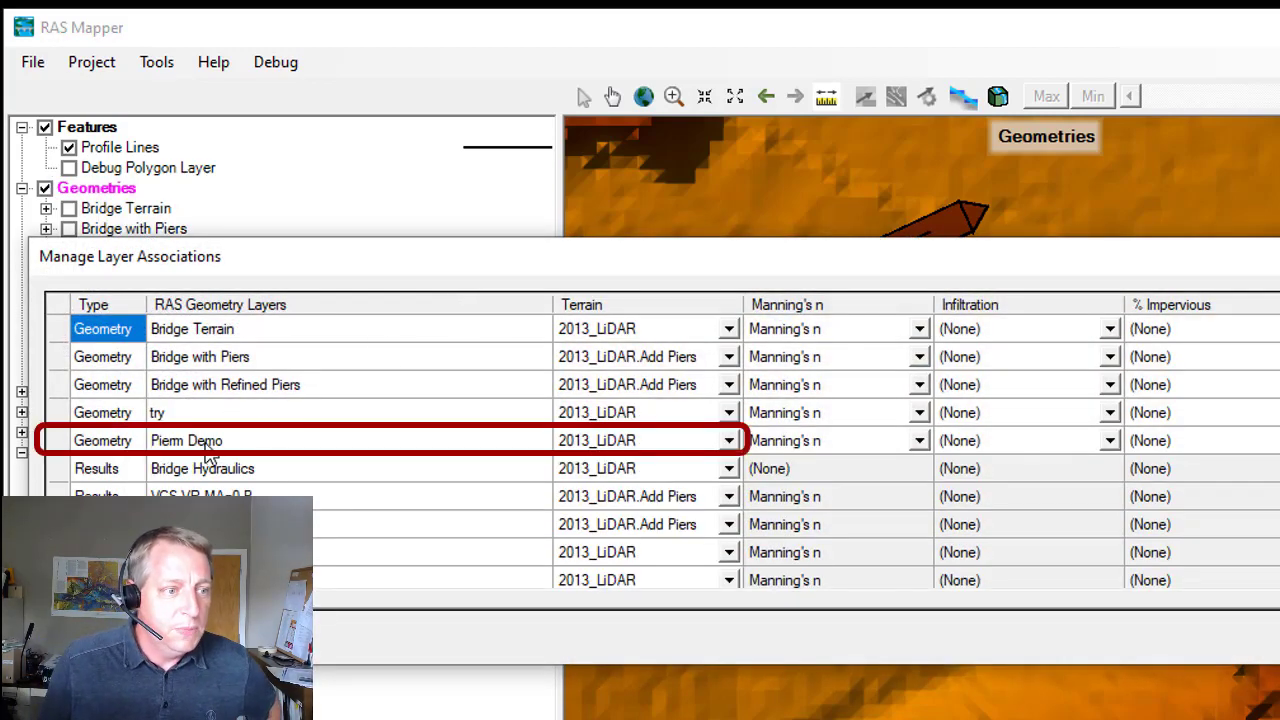
{"action": "left_click", "coordinate": [206, 448]}
{"action": "left_click", "coordinate": [729, 441]}
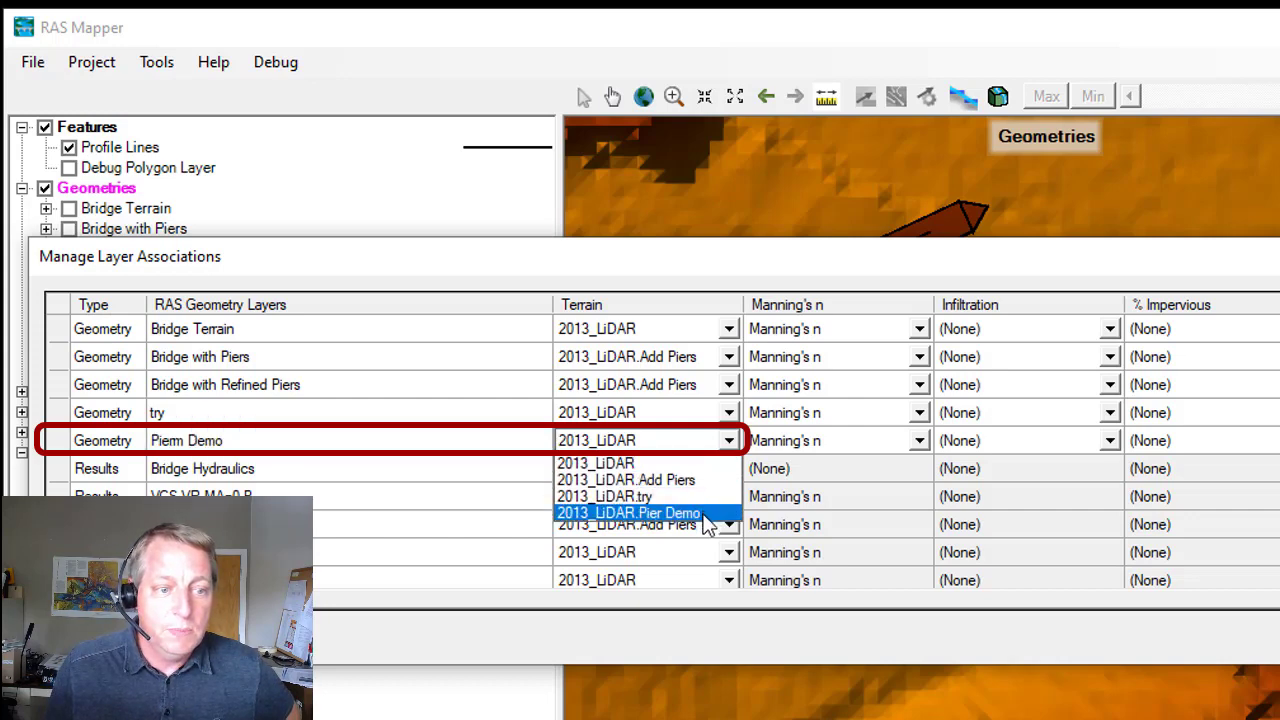
{"action": "left_click", "coordinate": [705, 513]}
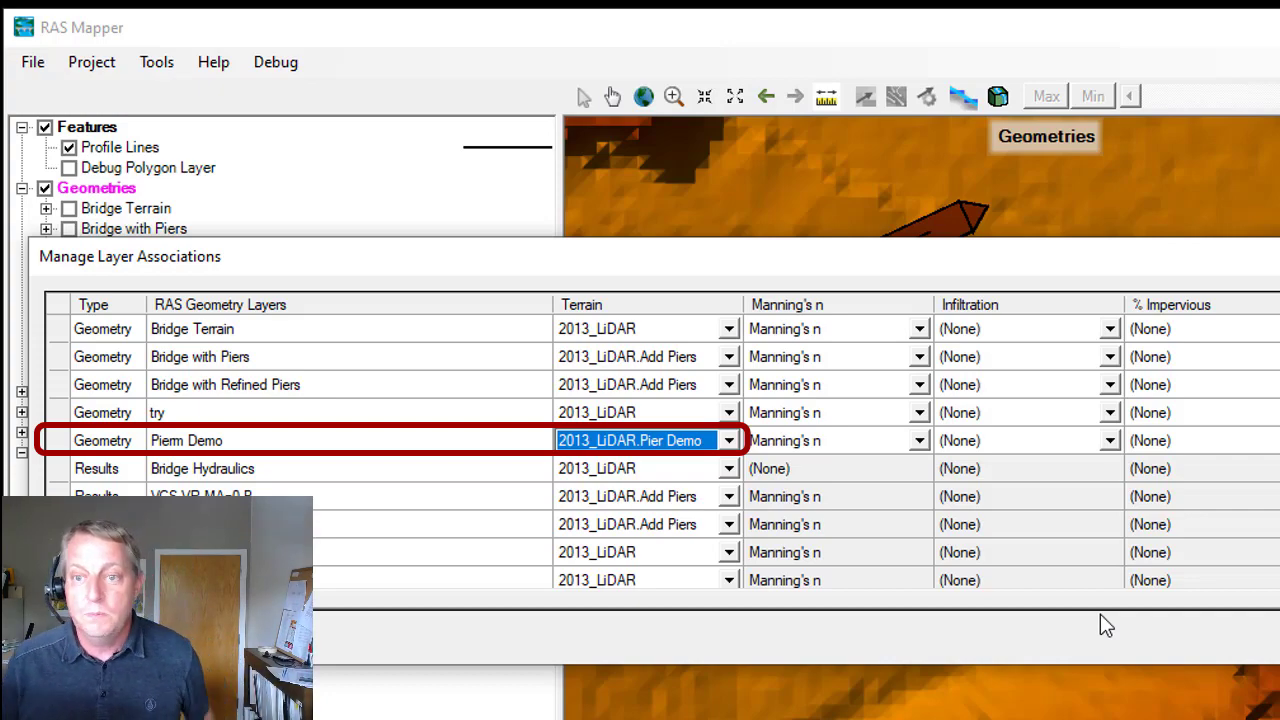
{"action": "left_click", "coordinate": [1210, 645]}
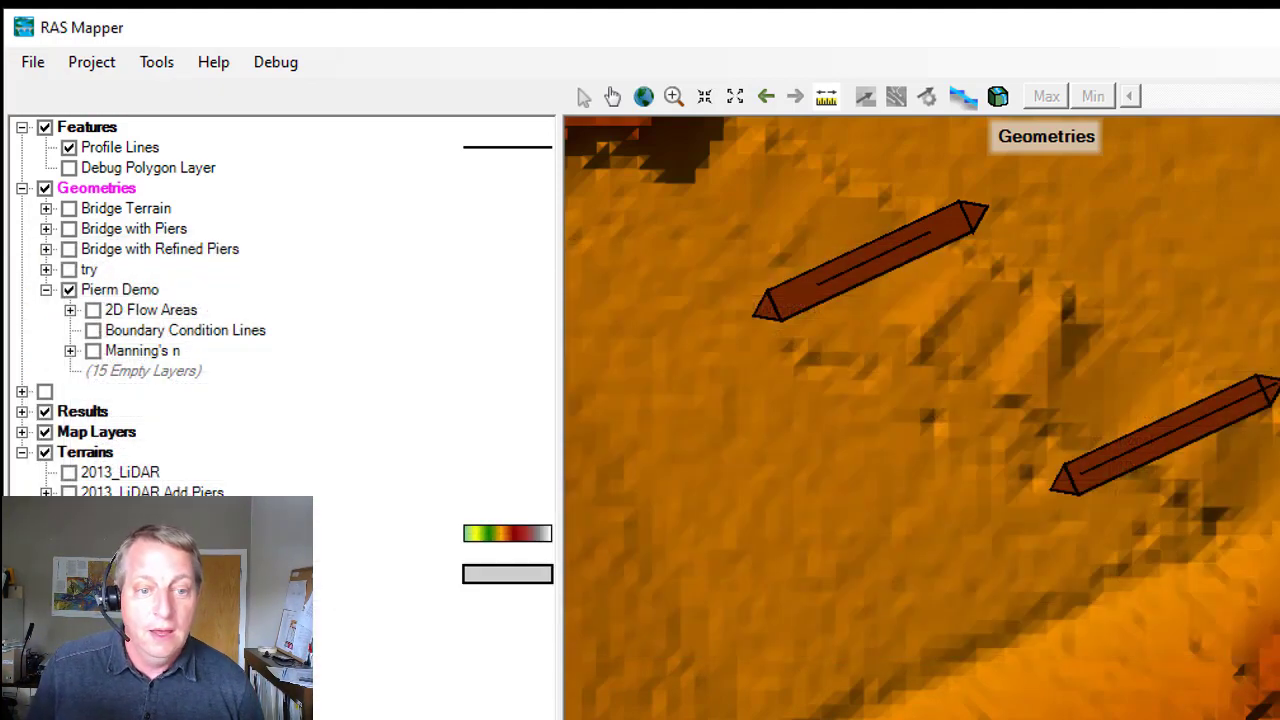
Step: Turn on Pierm Demo's 2D Flow Areas mesh and zoom in on a pier
{"action": "left_click", "coordinate": [93, 311]}
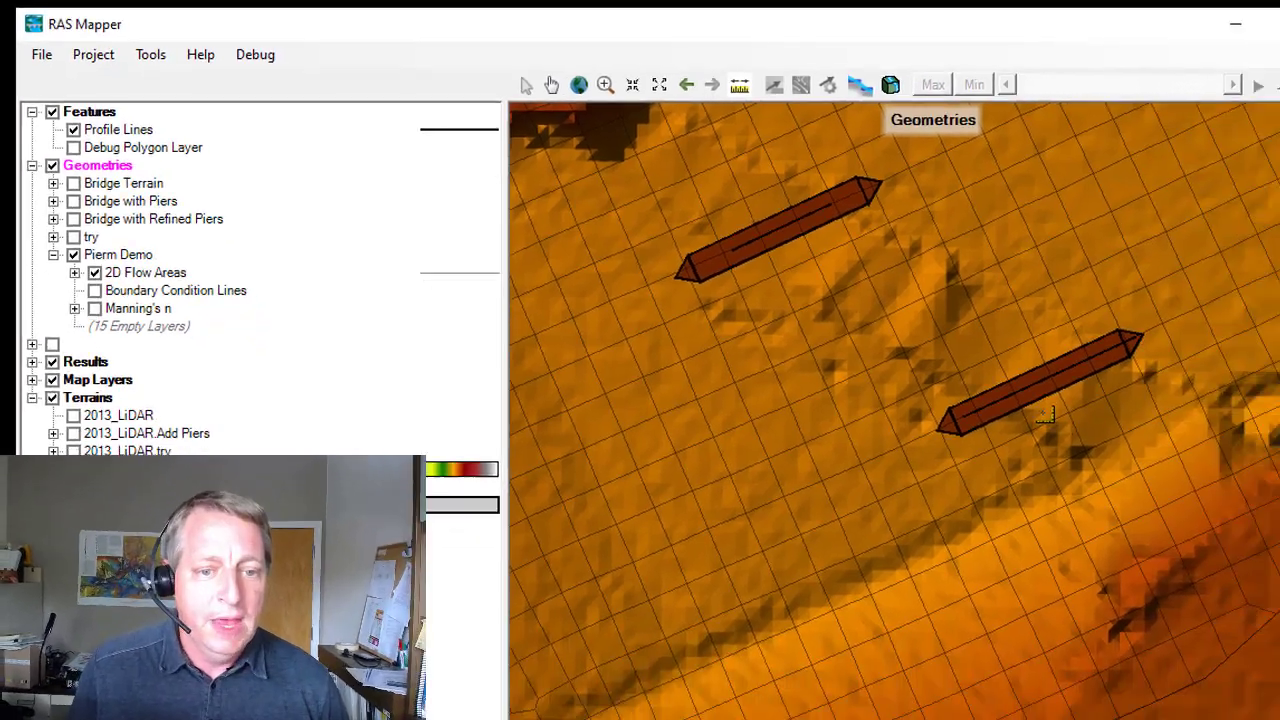
{"action": "scroll", "coordinate": [1215, 485], "scroll_direction": "up", "scroll_amount": 4}
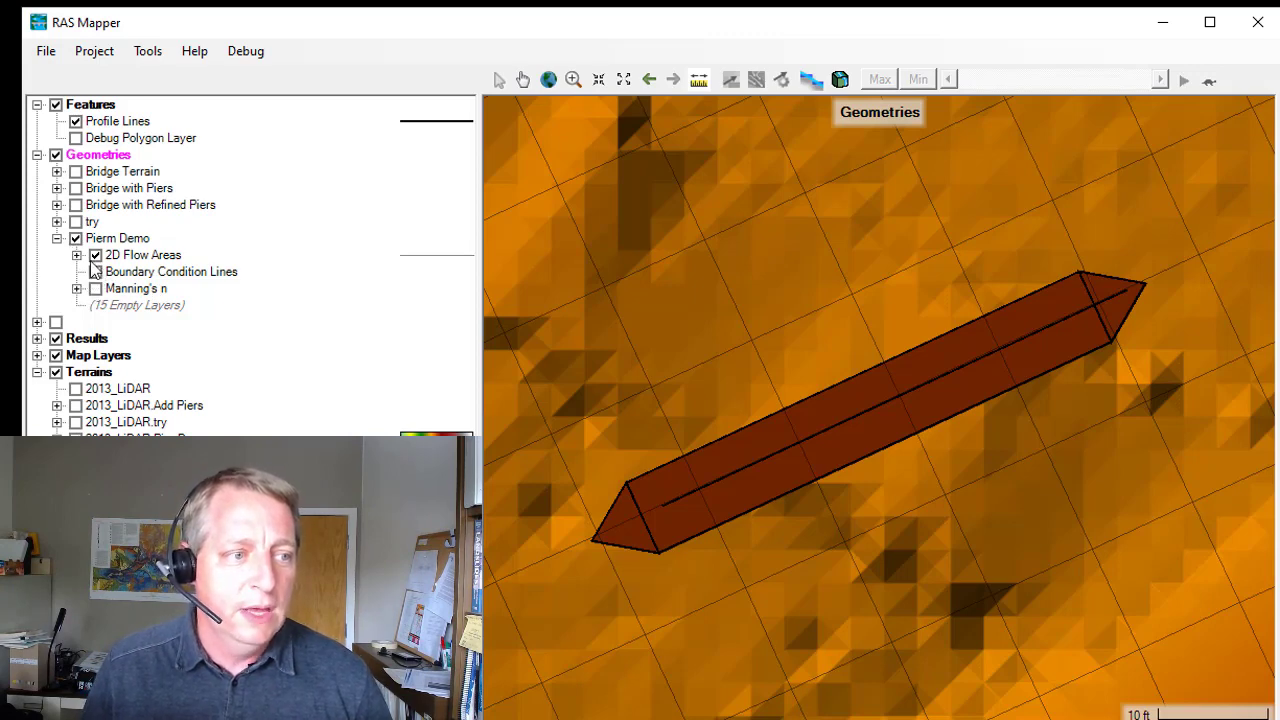
Step: Edit Refinement Regions and trace a polygon around the first pier, naming it 'Pier 1'
{"action": "left_click", "coordinate": [77, 255]}
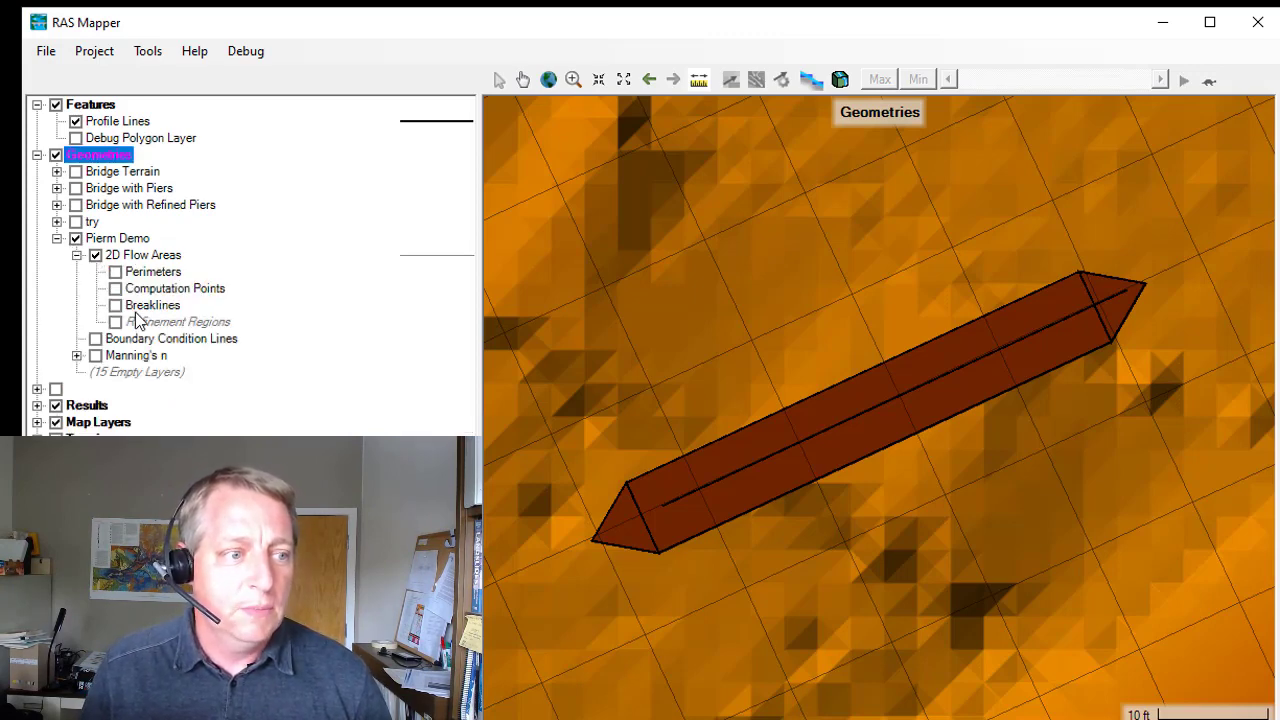
{"action": "right_click", "coordinate": [146, 325]}
{"action": "left_click", "coordinate": [212, 363]}
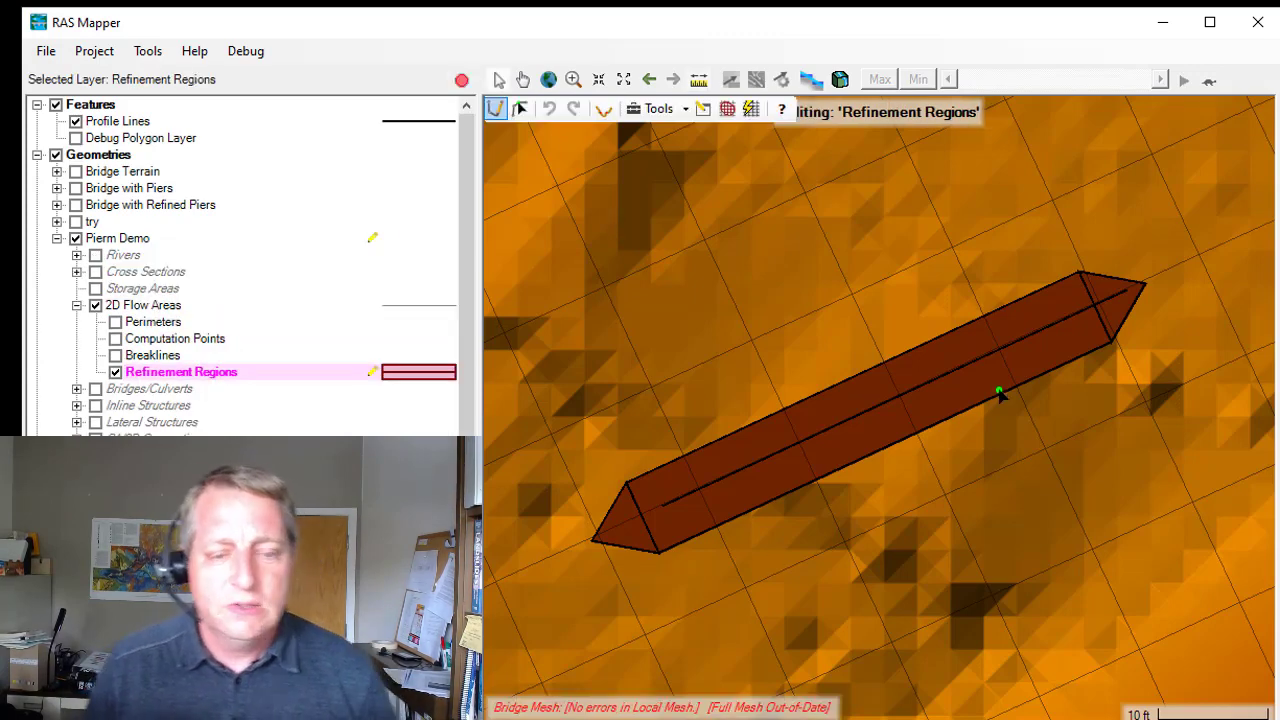
{"action": "scroll", "coordinate": [1097, 347], "scroll_direction": "up", "scroll_amount": 2}
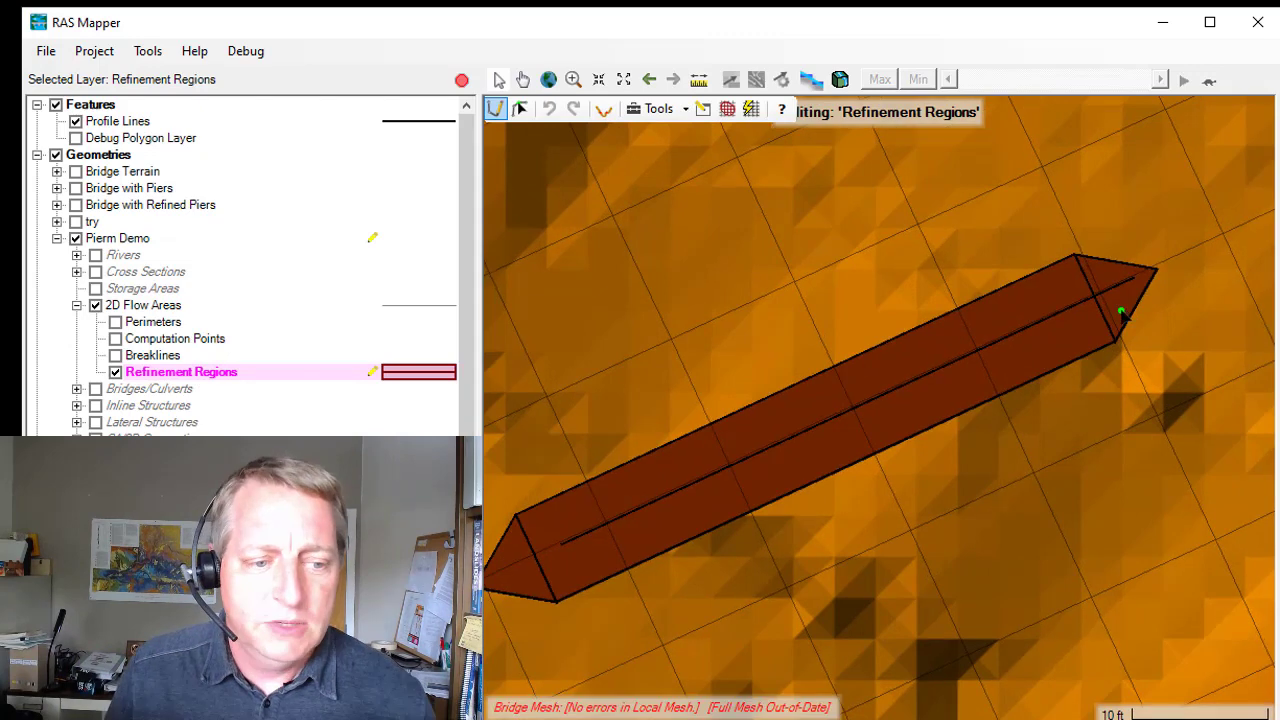
{"action": "left_click_drag", "start_coordinate": [1074, 340], "coordinate": [1143, 280]}
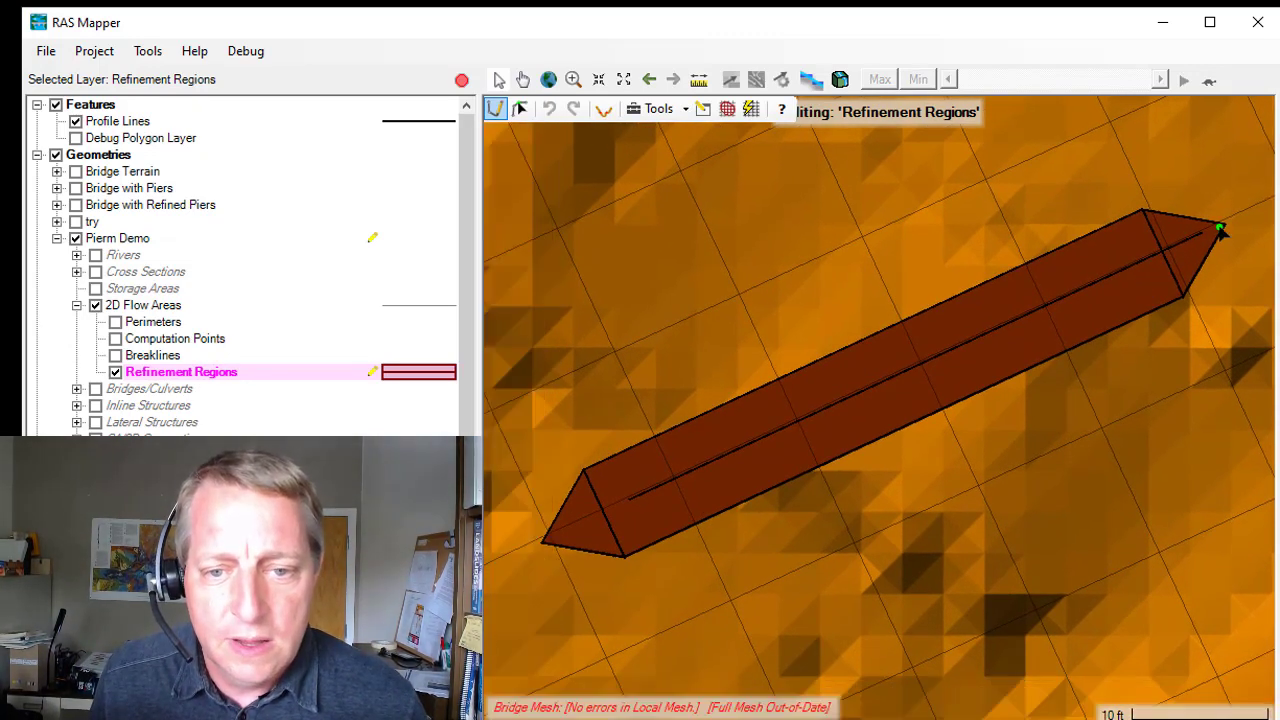
{"action": "left_click_drag", "start_coordinate": [1220, 231], "coordinate": [588, 476]}
{"action": "left_click_drag", "start_coordinate": [650, 446], "coordinate": [1148, 222]}
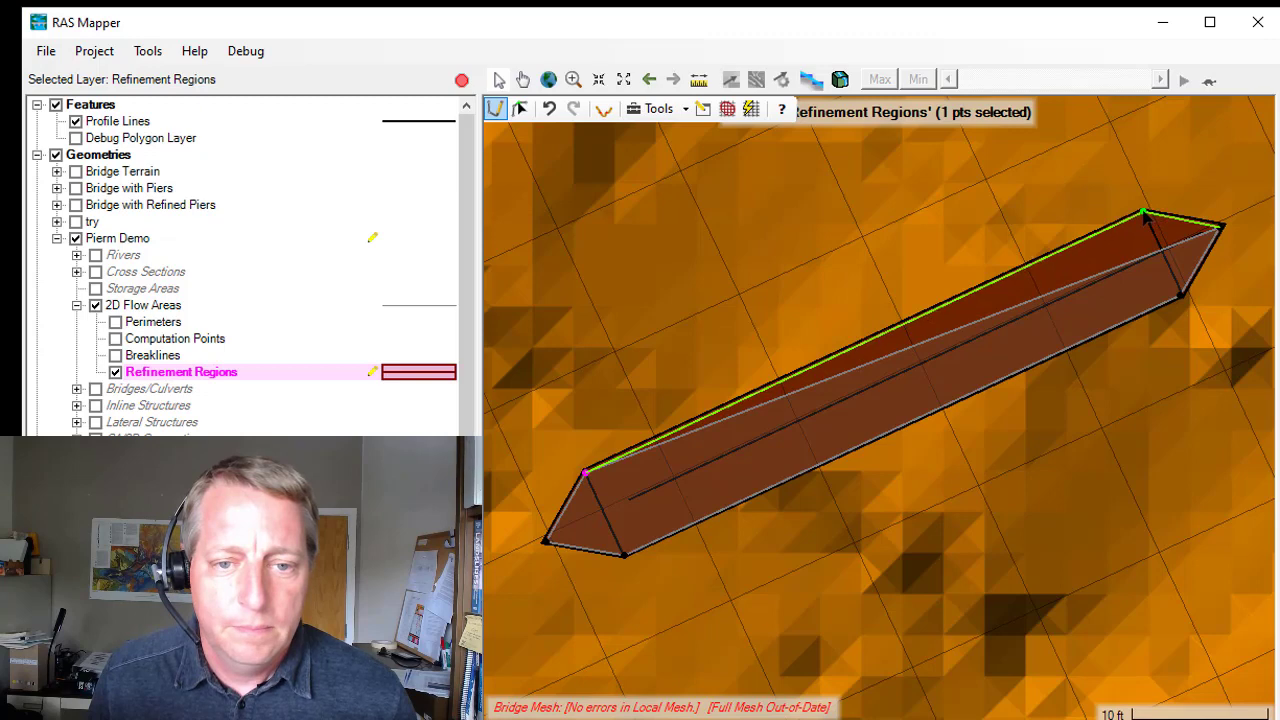
{"action": "double_click", "coordinate": [1148, 222]}
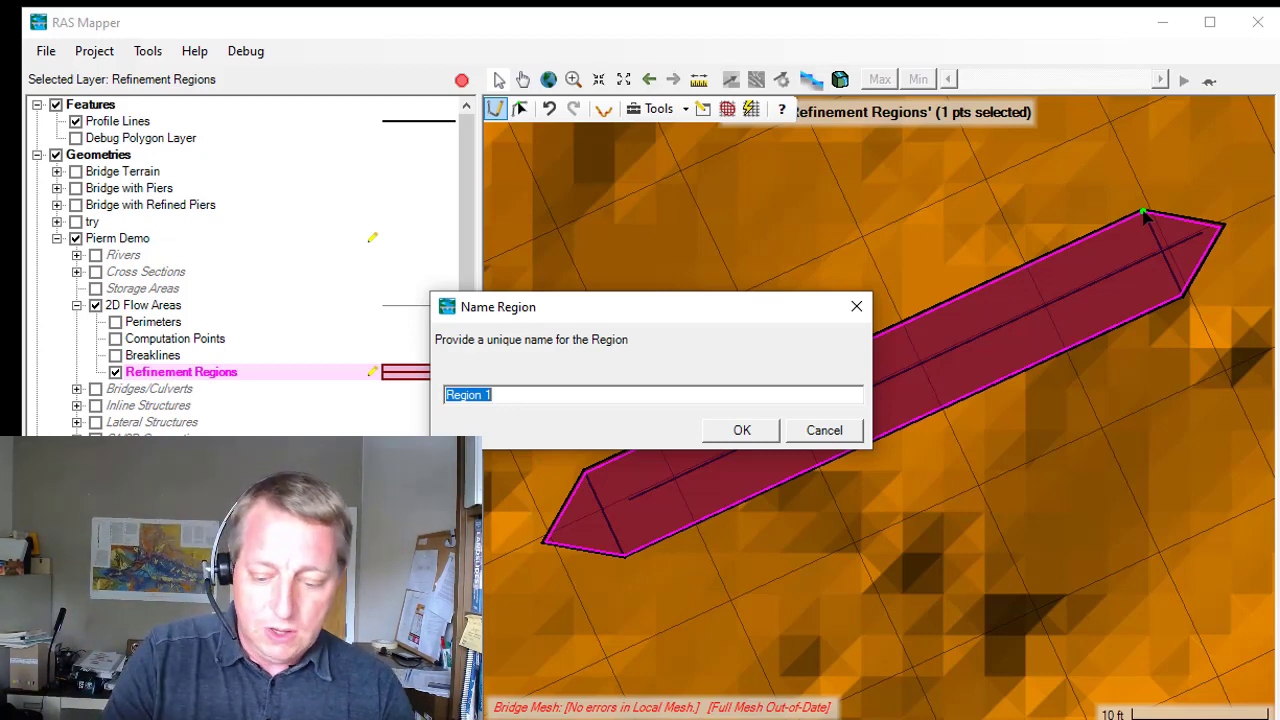
{"action": "type", "text": "Pier"}
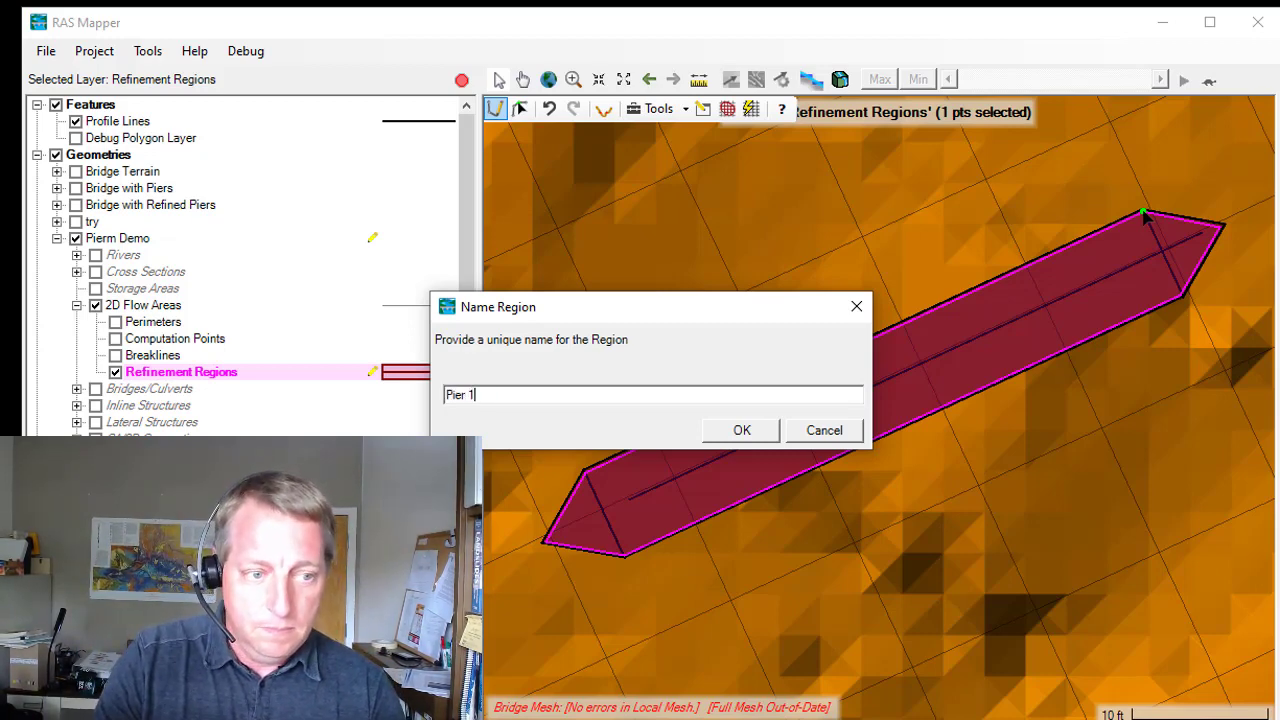
{"action": "key", "text": "Return"}
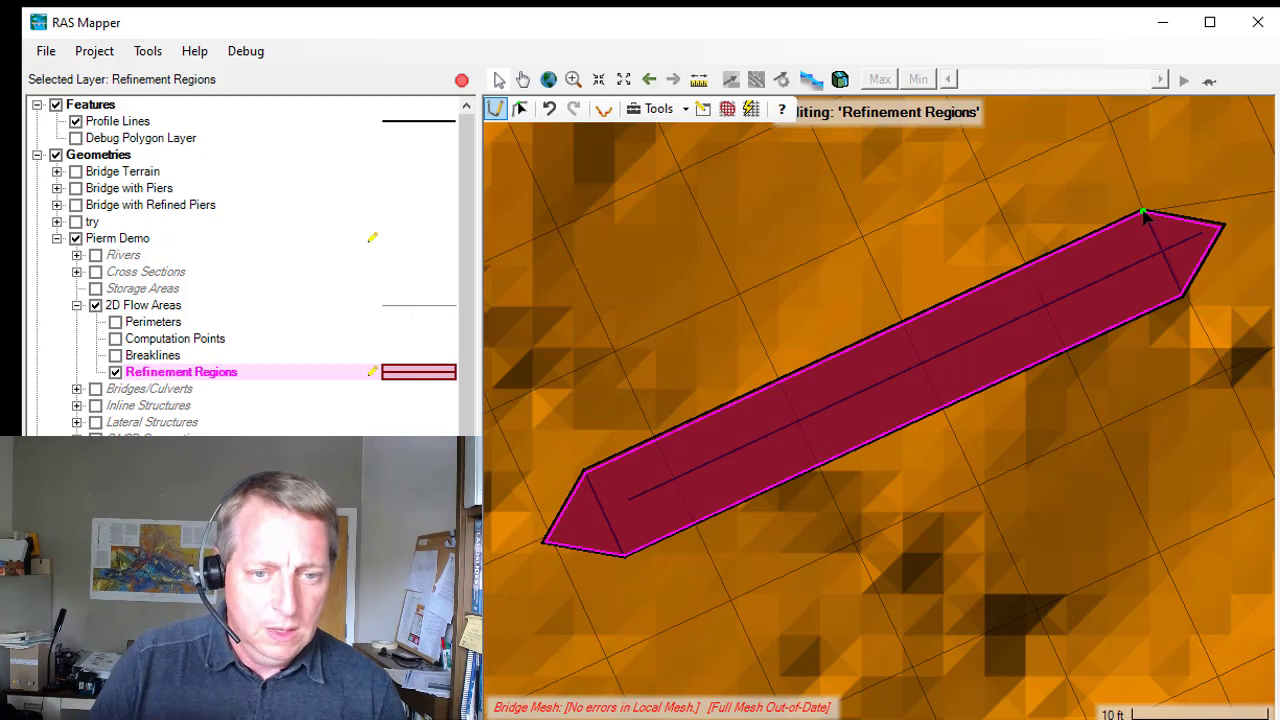
Step: Enforce the Pier 1 refinement region, show computation points, and open the Refinement Region Editor
{"action": "right_click", "coordinate": [830, 405]}
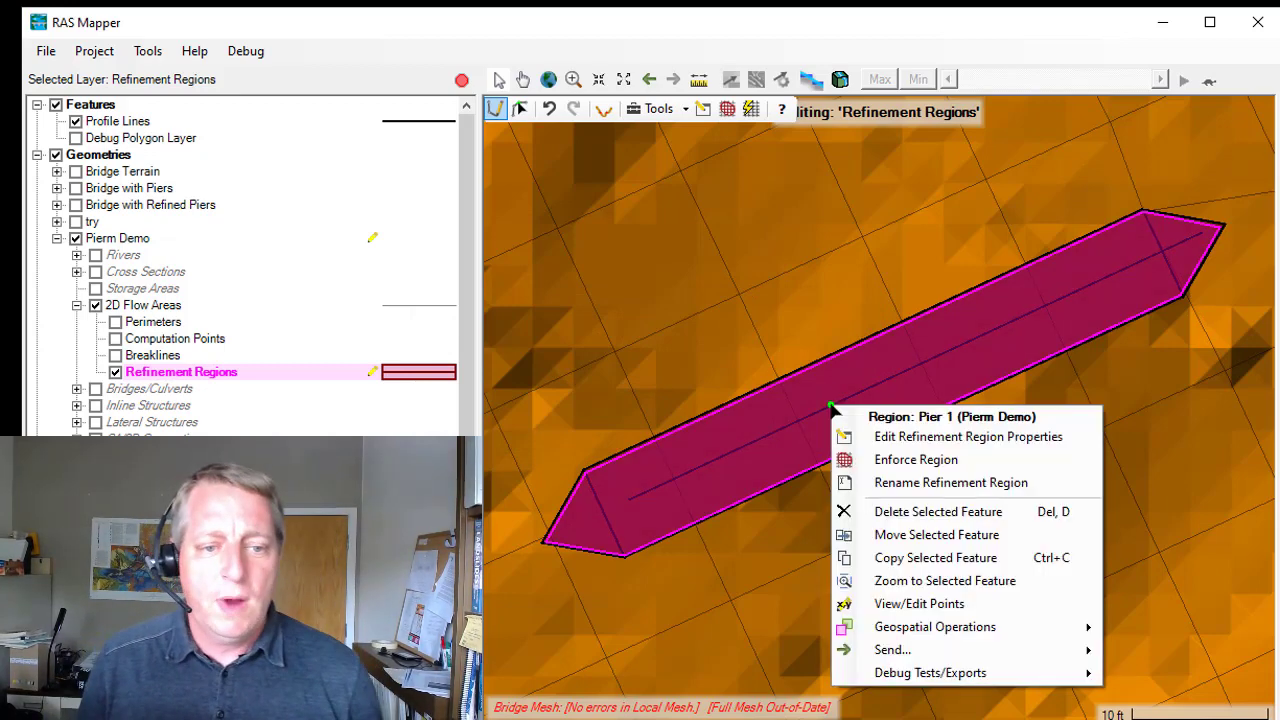
{"action": "left_click", "coordinate": [886, 463]}
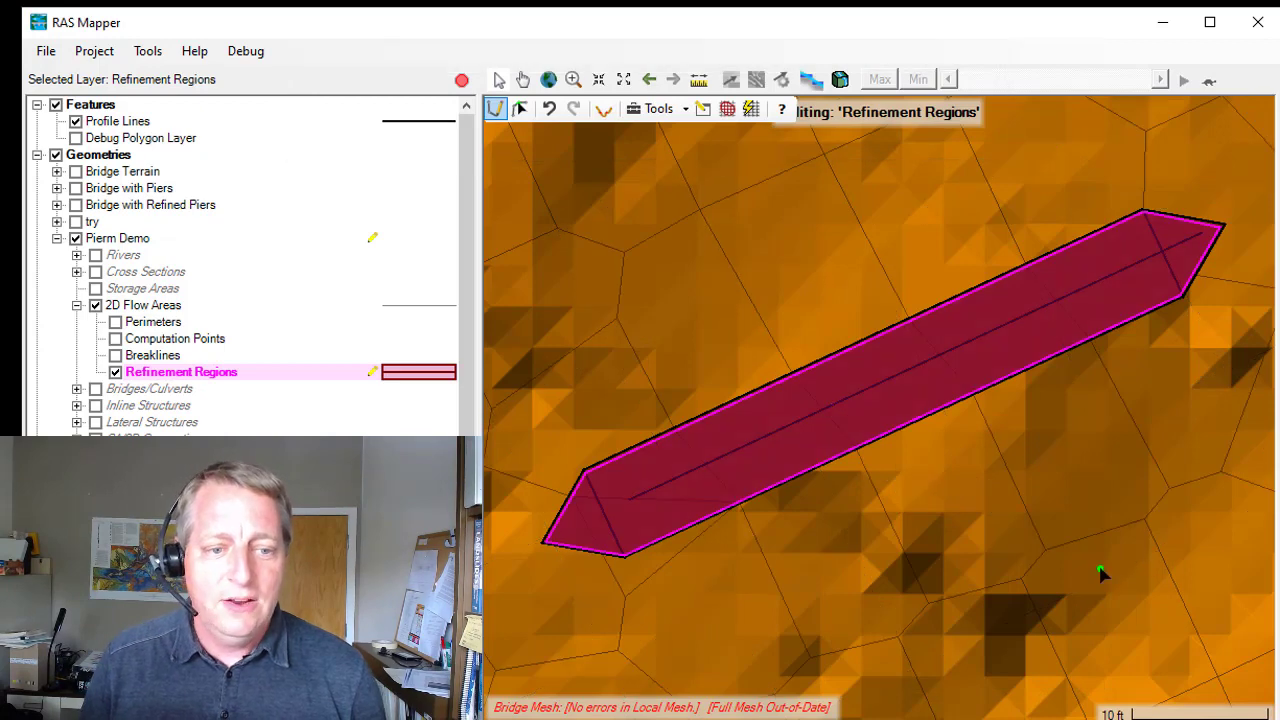
{"action": "left_click", "coordinate": [116, 339]}
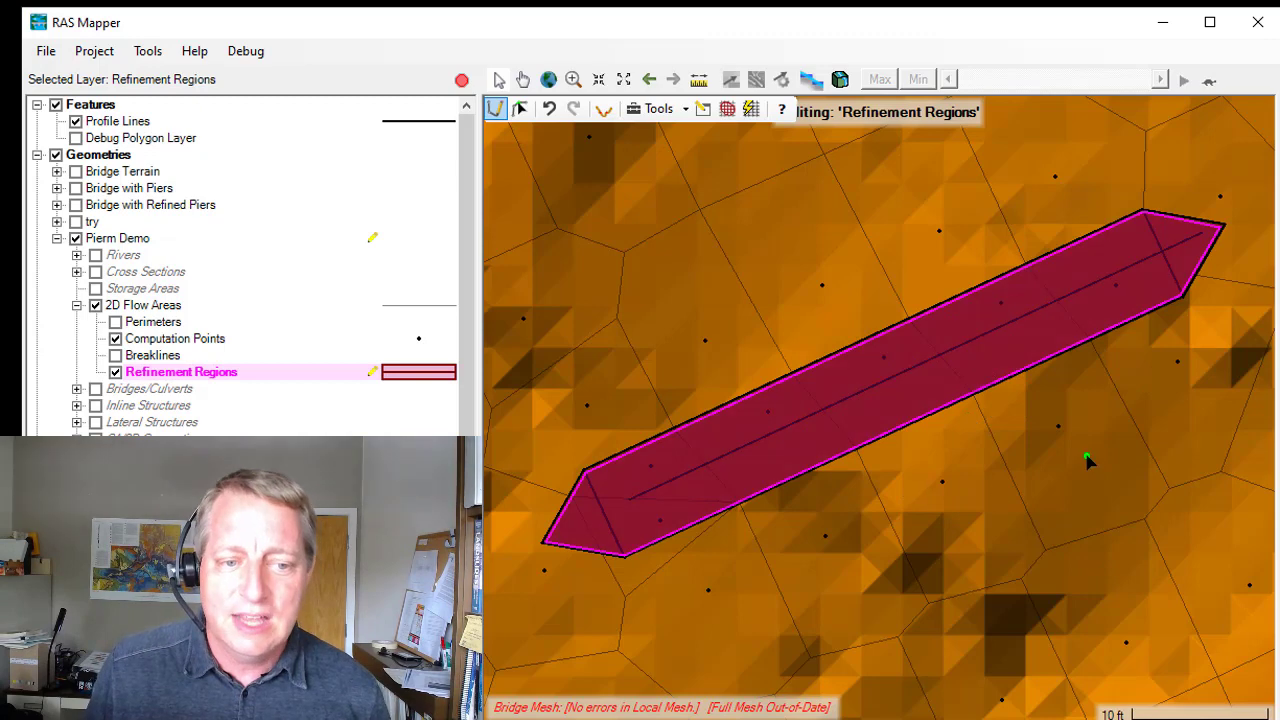
{"action": "right_click", "coordinate": [192, 372]}
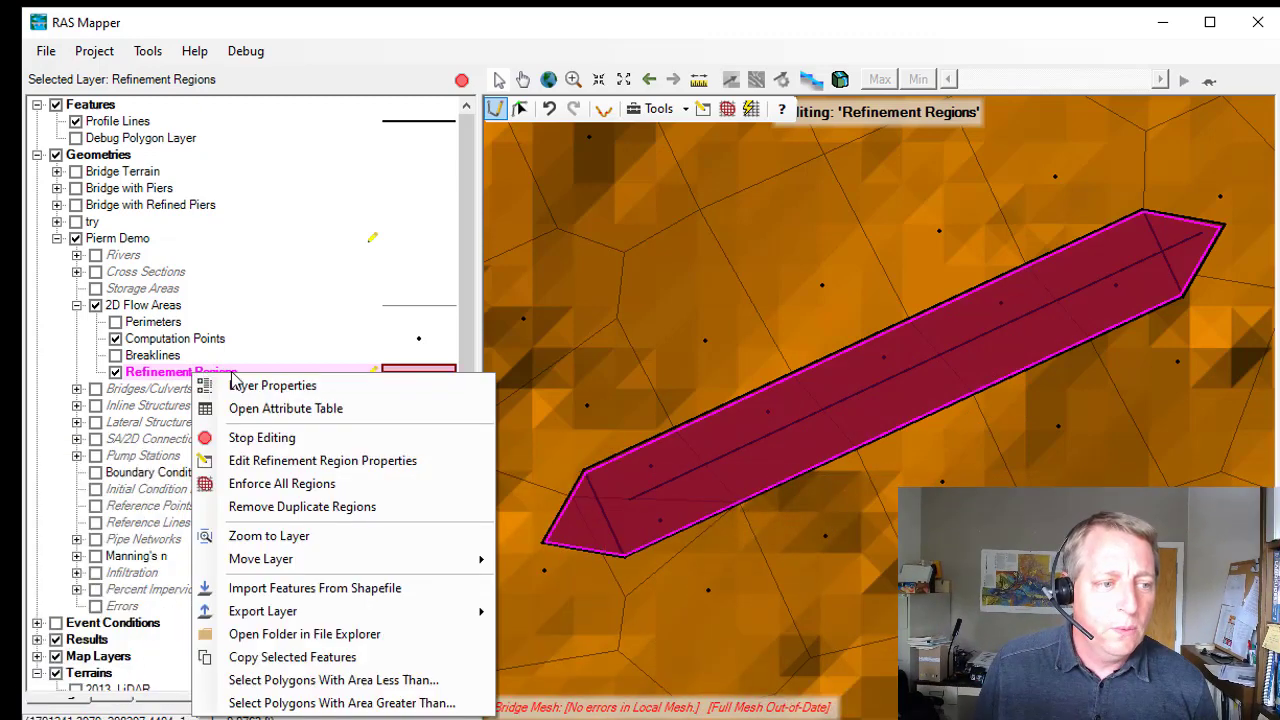
{"action": "left_click", "coordinate": [300, 460]}
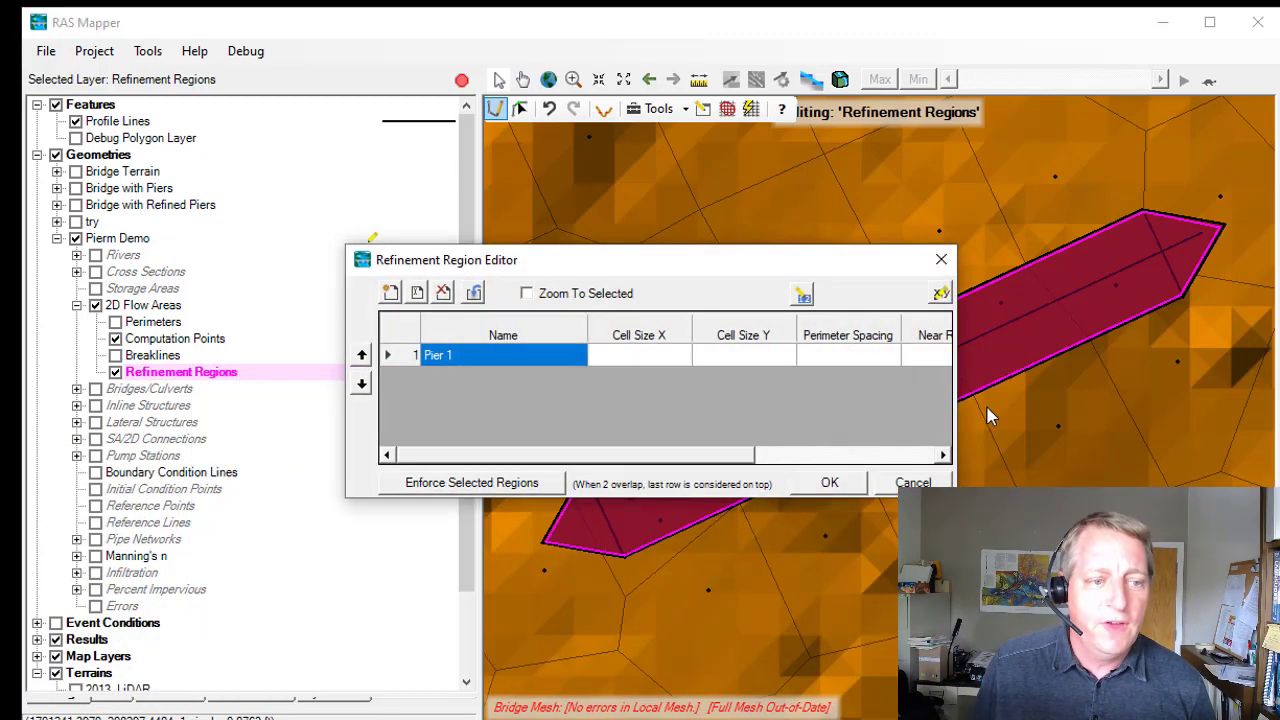
Step: Close the Refinement Region Editor and measure the pier: about 13.4 long and 6.1 wide
{"action": "left_click", "coordinate": [941, 259]}
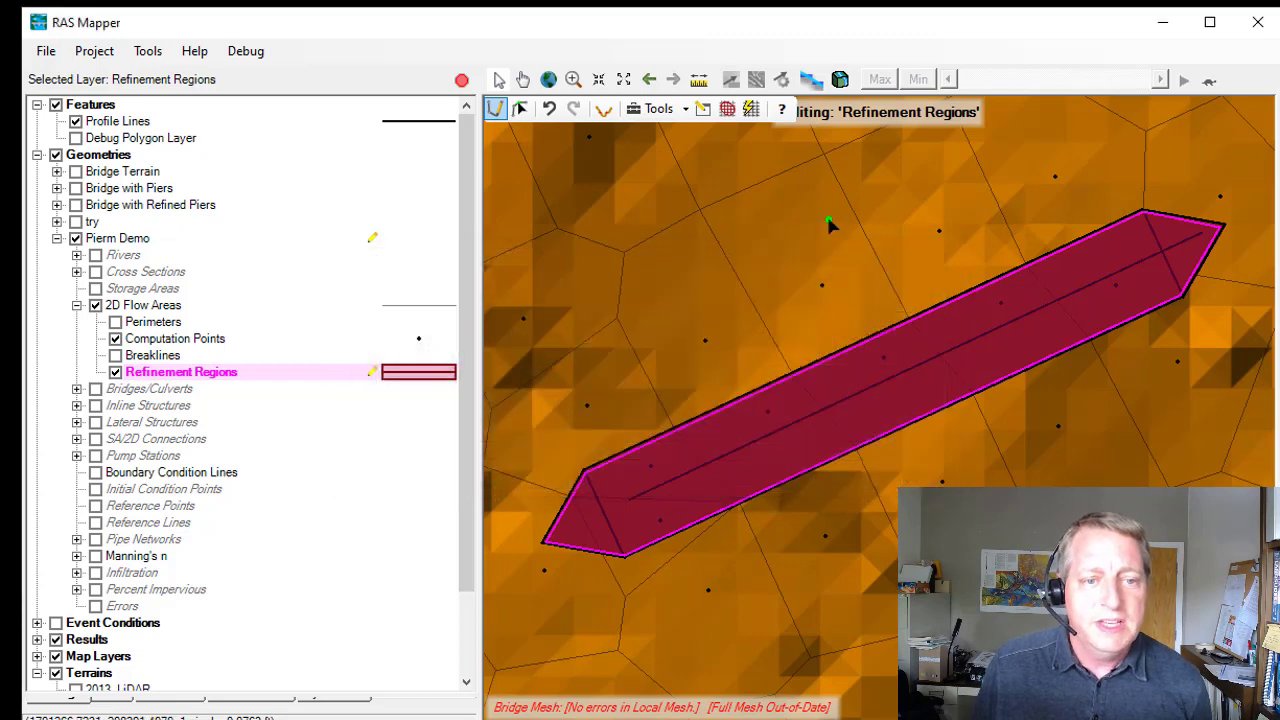
{"action": "left_click", "coordinate": [698, 79]}
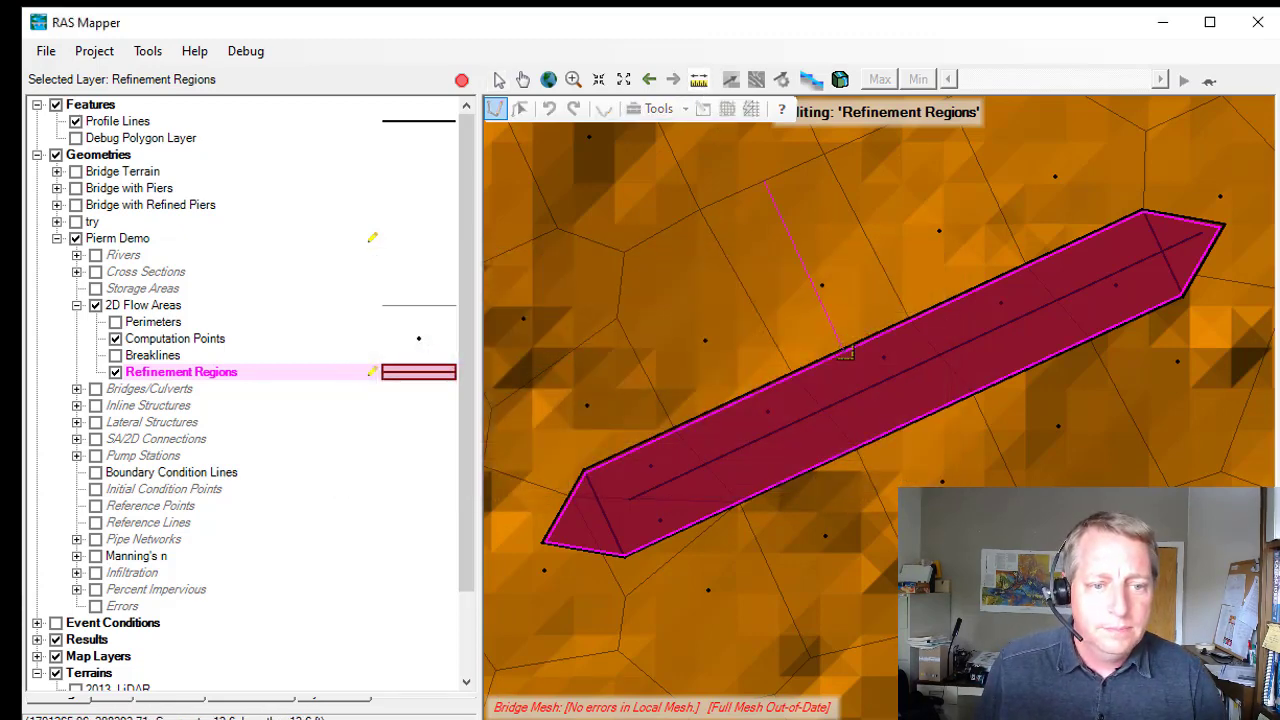
{"action": "double_click", "coordinate": [845, 352]}
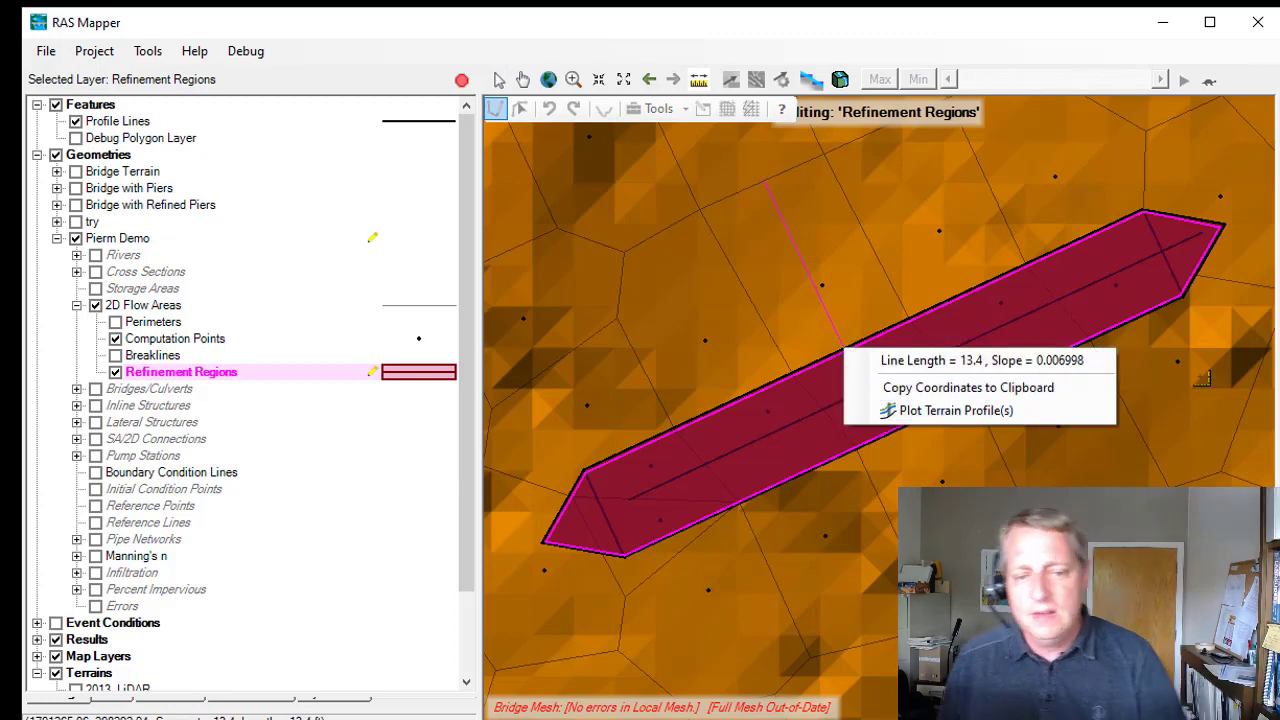
{"action": "left_click", "coordinate": [830, 364]}
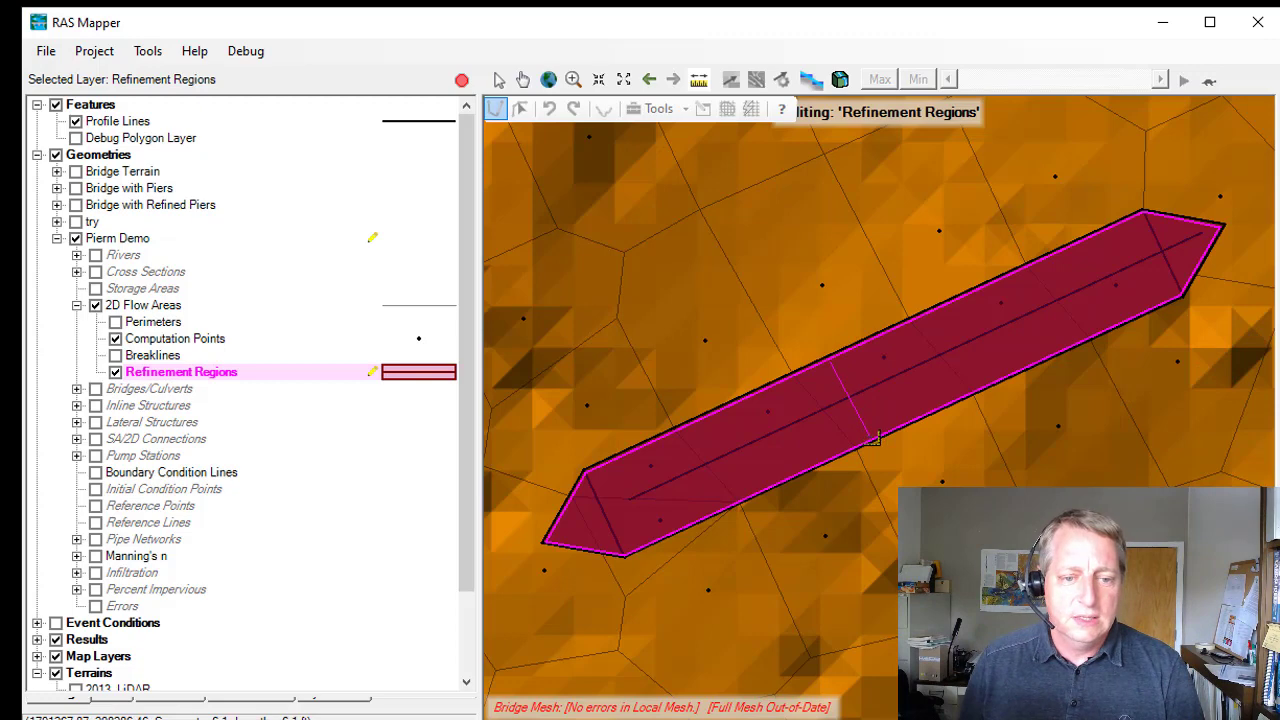
{"action": "double_click", "coordinate": [873, 437]}
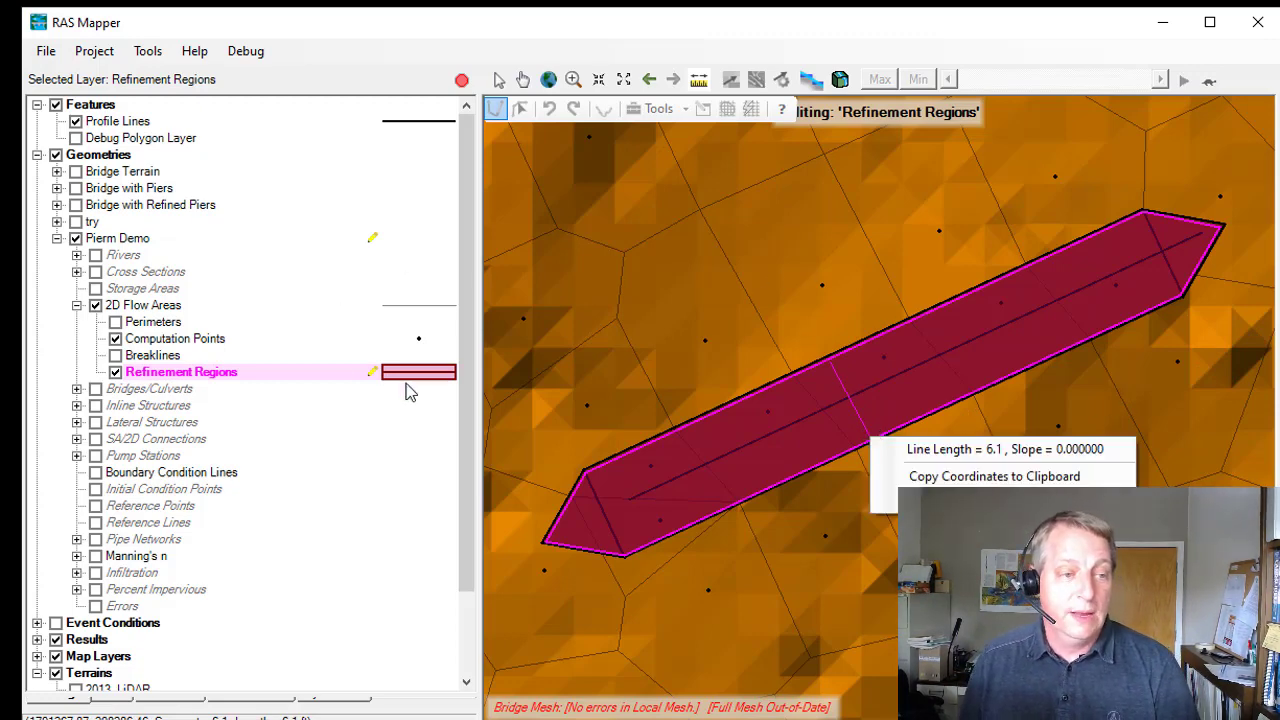
Step: Set Pier 1's Cell Size X and Y to 6, clear Enforce 1 Cell Protection Radius, and confirm
{"action": "right_click", "coordinate": [194, 374]}
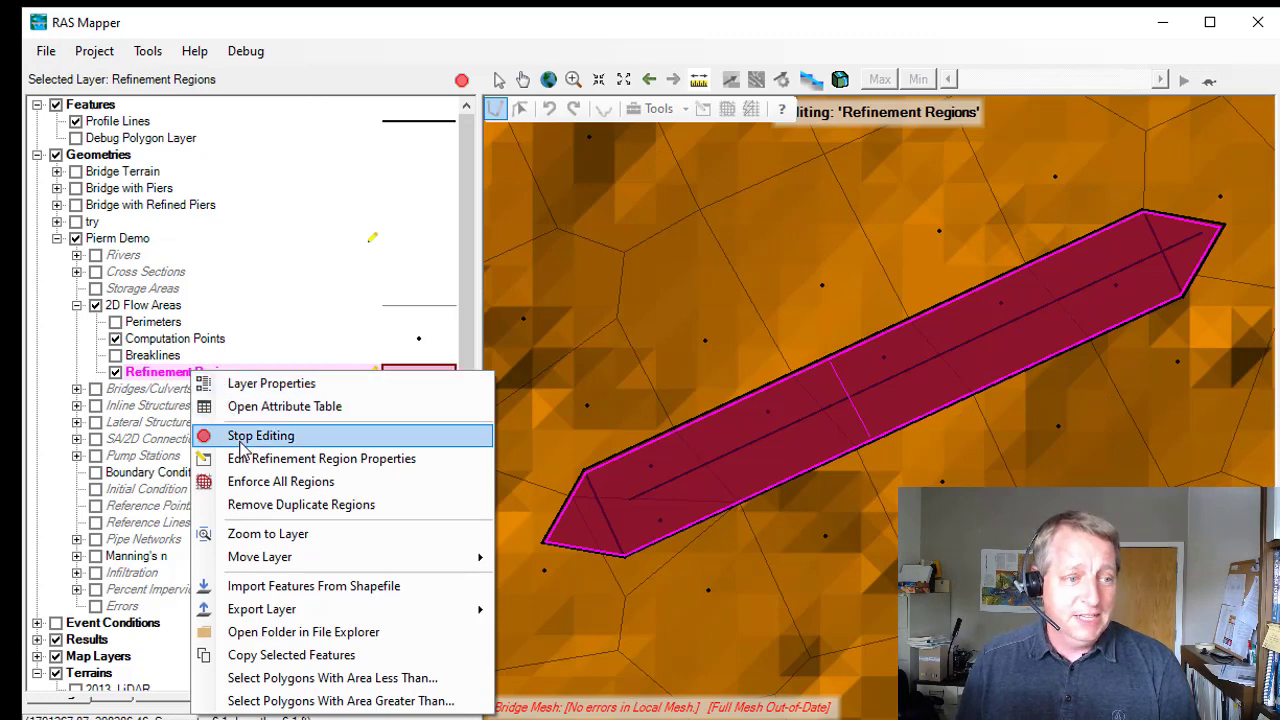
{"action": "left_click", "coordinate": [257, 466]}
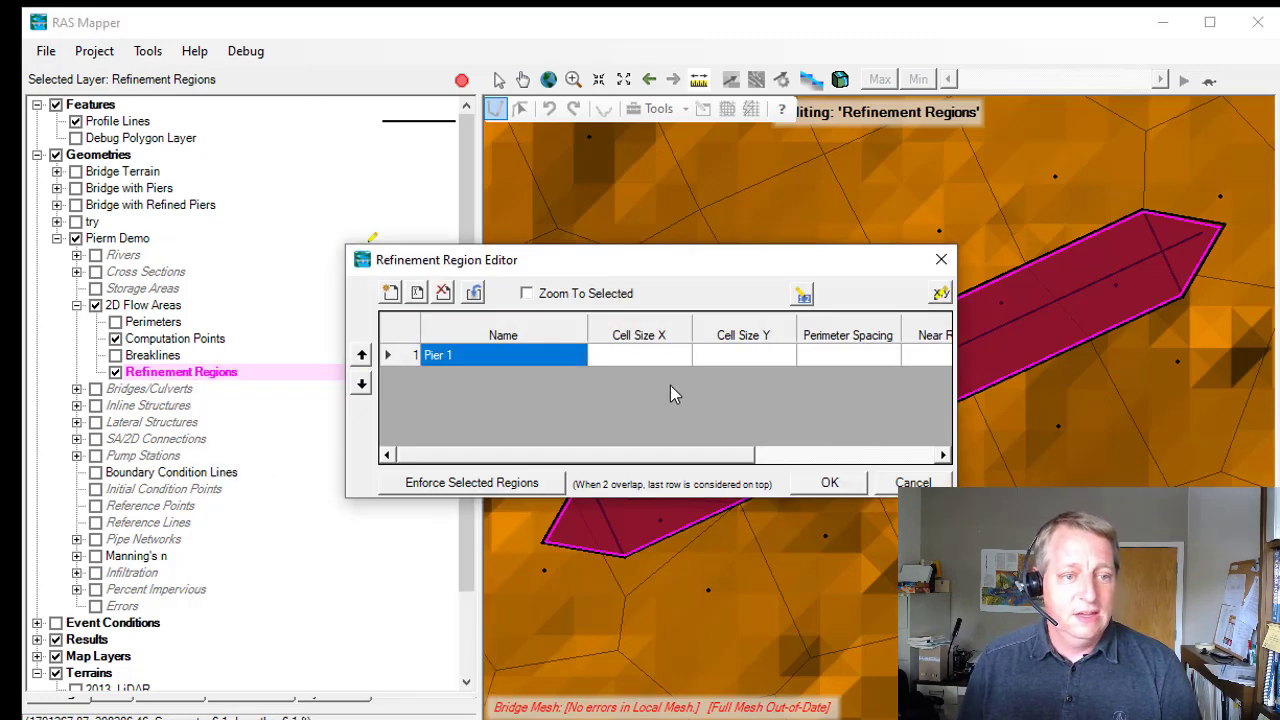
{"action": "left_click", "coordinate": [660, 360]}
{"action": "type", "text": "6"}
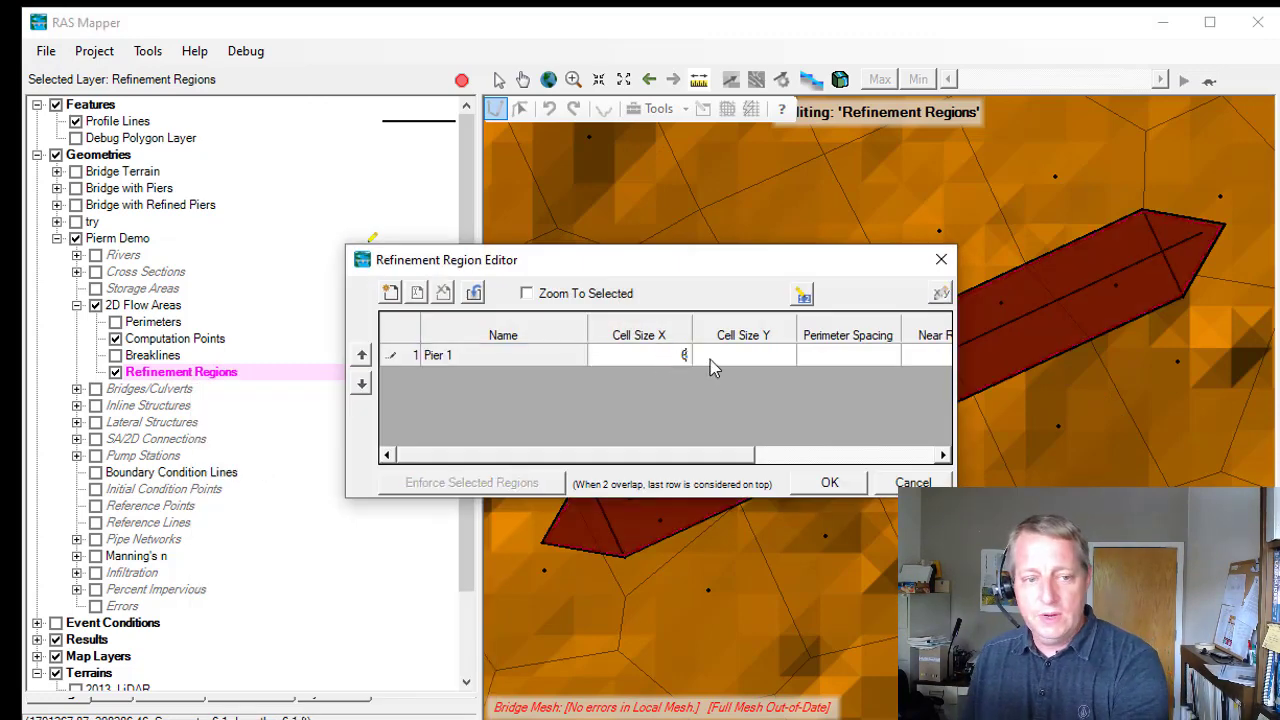
{"action": "left_click", "coordinate": [729, 360]}
{"action": "type", "text": "6"}
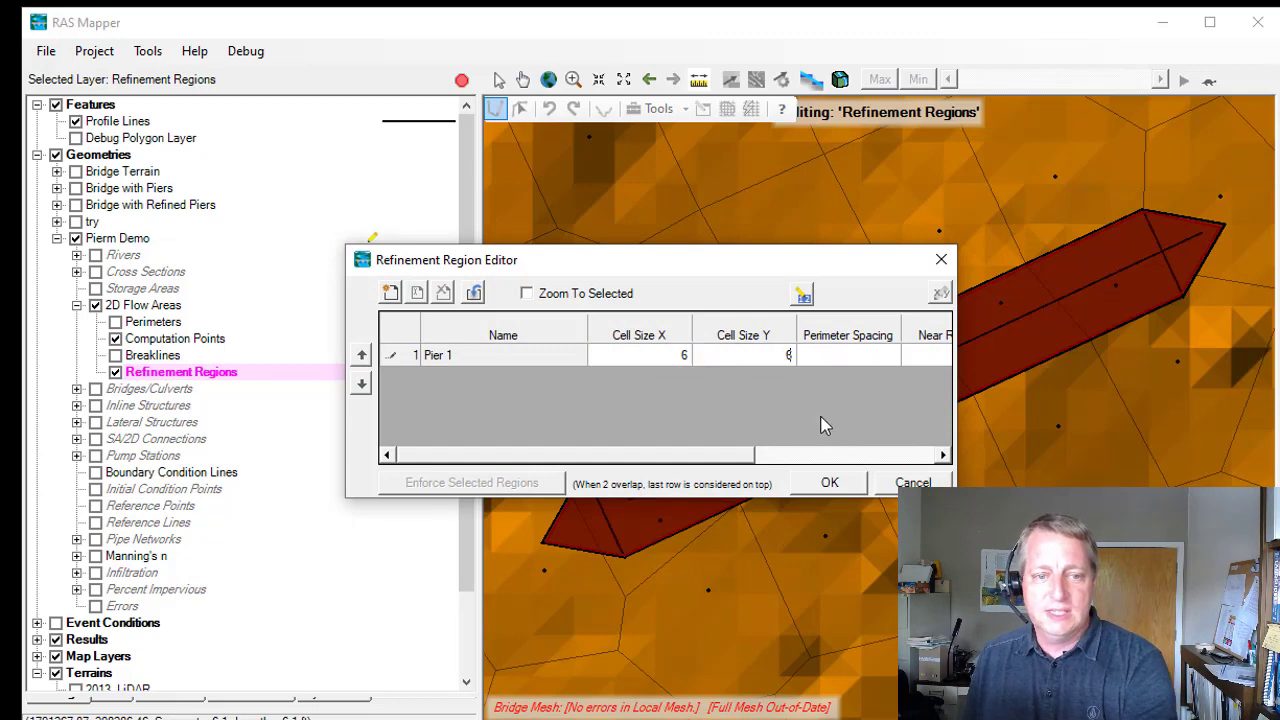
{"action": "left_click_drag", "start_coordinate": [746, 456], "coordinate": [979, 484]}
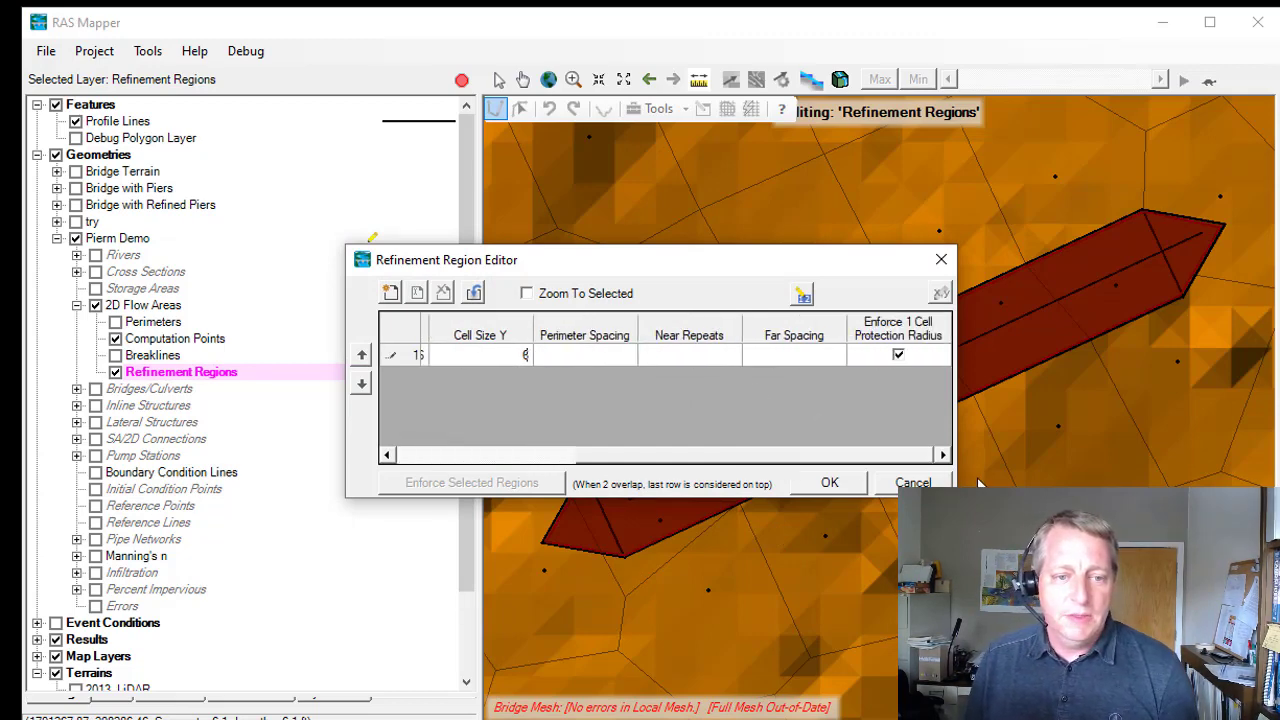
{"action": "left_click", "coordinate": [898, 355]}
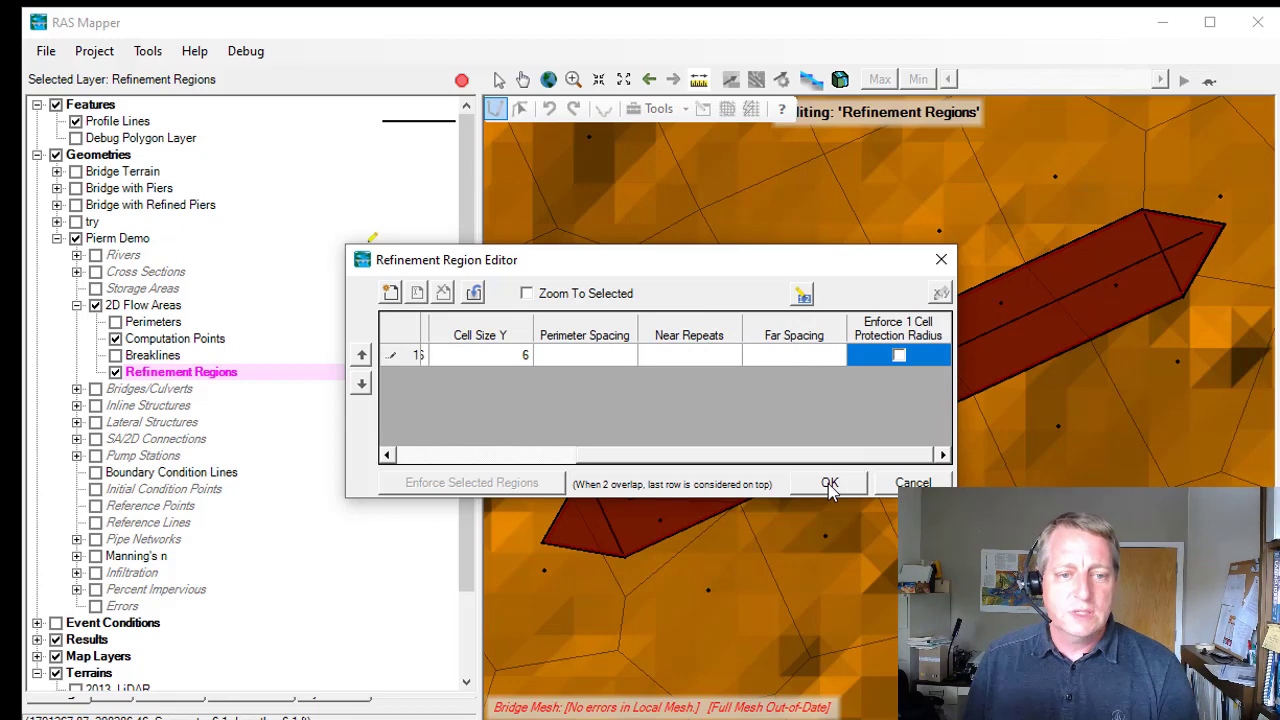
{"action": "left_click", "coordinate": [829, 483]}
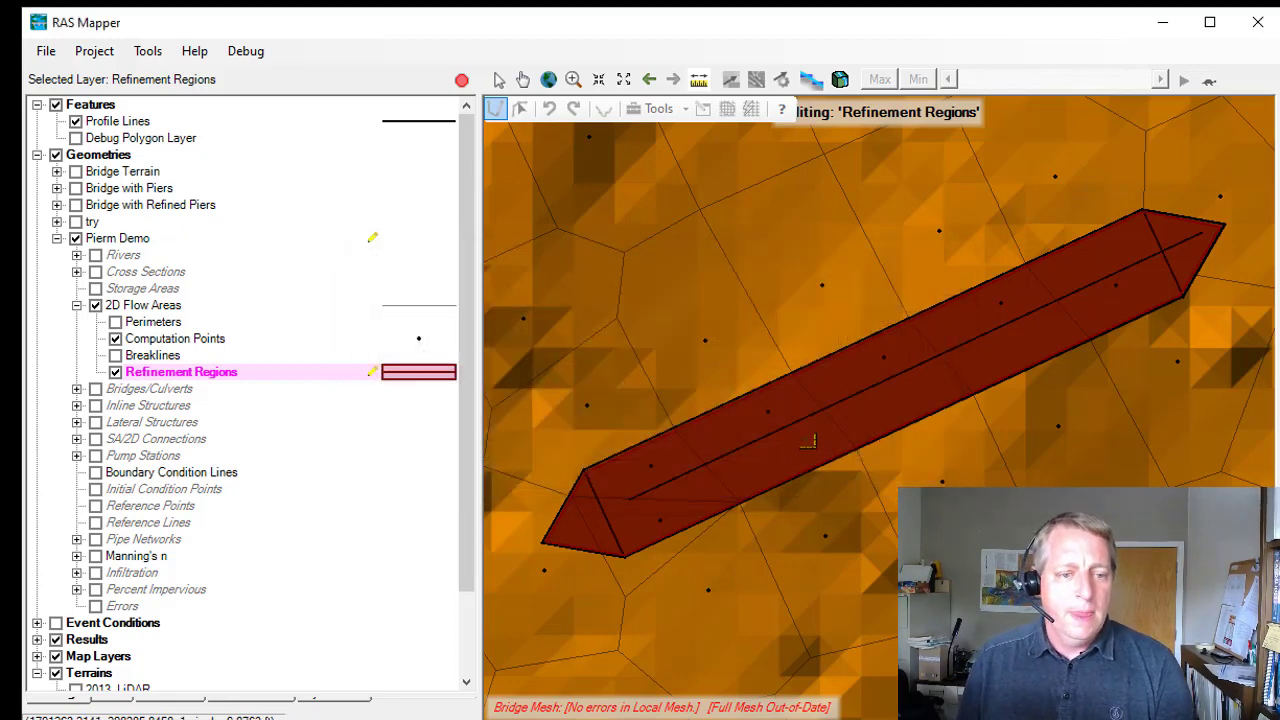
{"action": "right_click", "coordinate": [198, 373]}
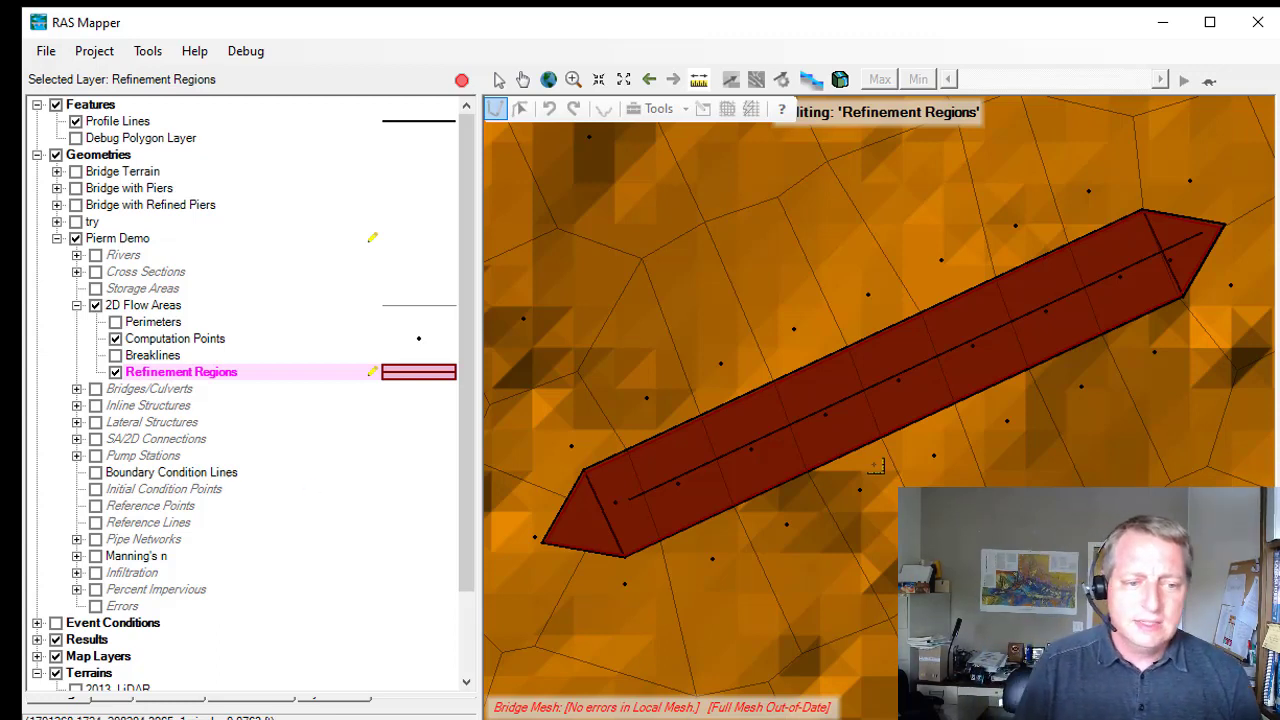
Step: Edit the Computation Points layer and move a nose point onto the pier's centreline
{"action": "left_click", "coordinate": [205, 340]}
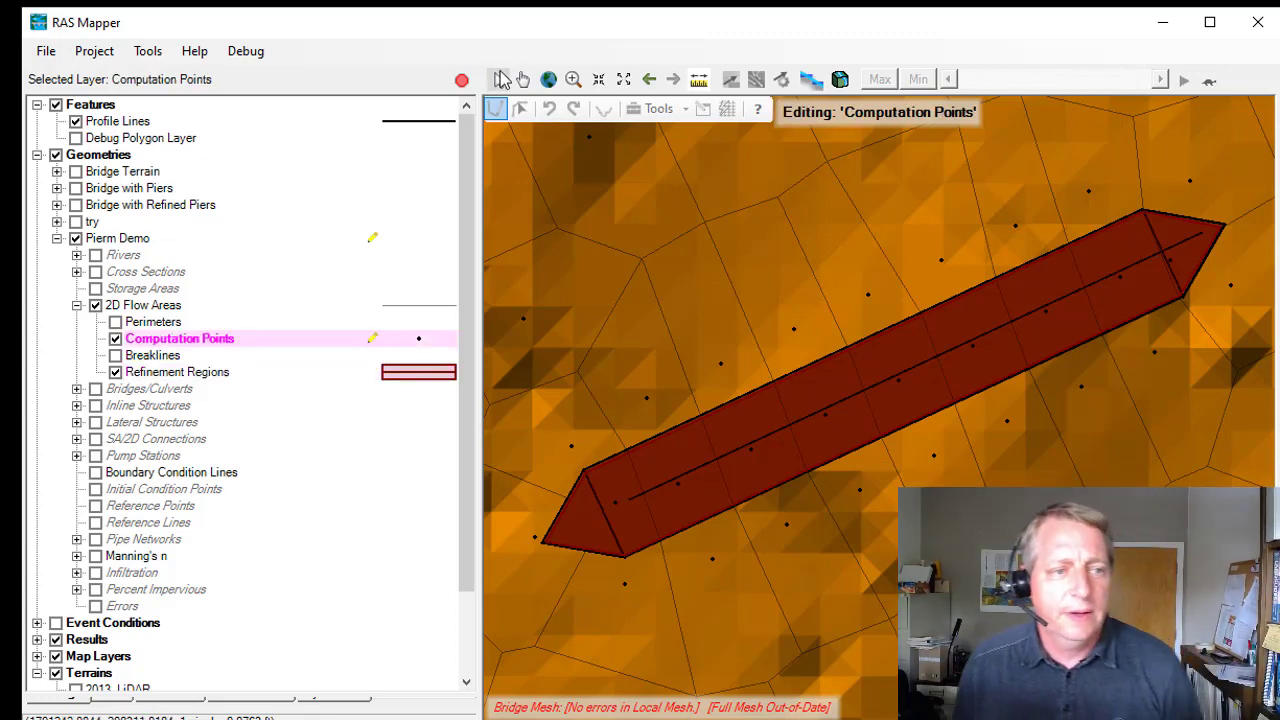
{"action": "left_click", "coordinate": [496, 107]}
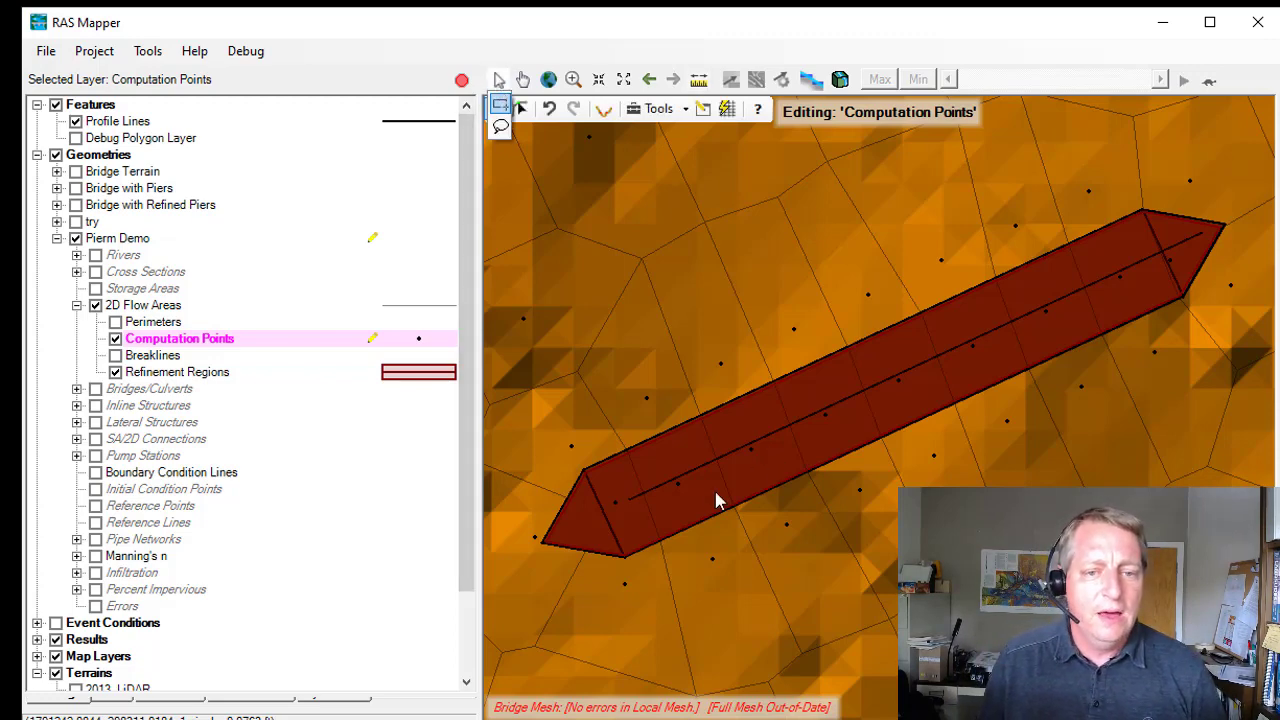
{"action": "scroll", "coordinate": [550, 566], "scroll_direction": "up", "scroll_amount": 3}
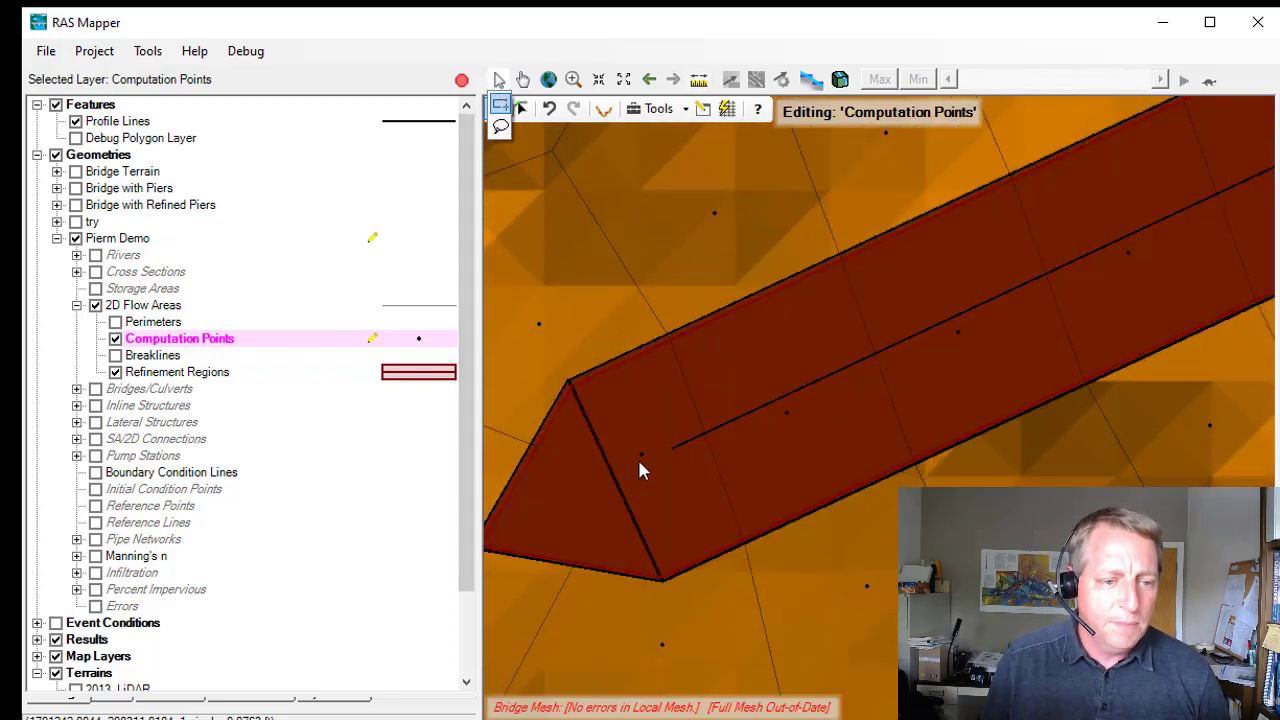
{"action": "left_click", "coordinate": [521, 109]}
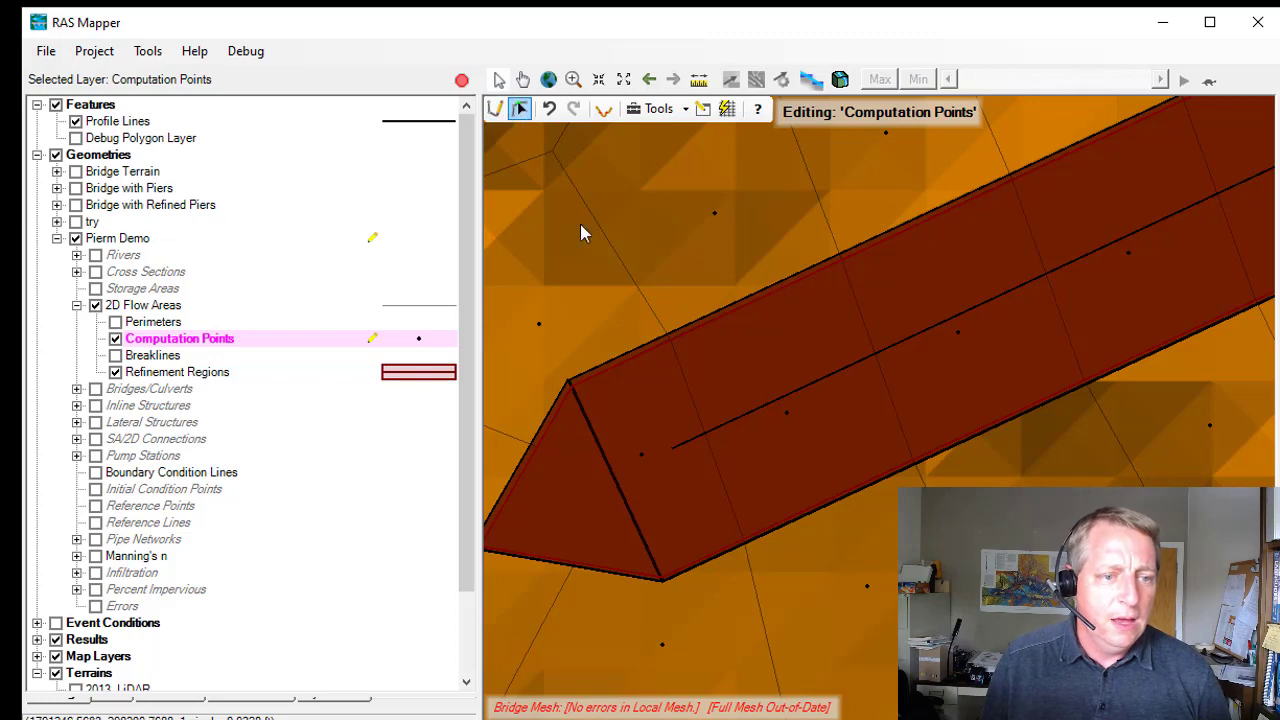
{"action": "left_click", "coordinate": [560, 510]}
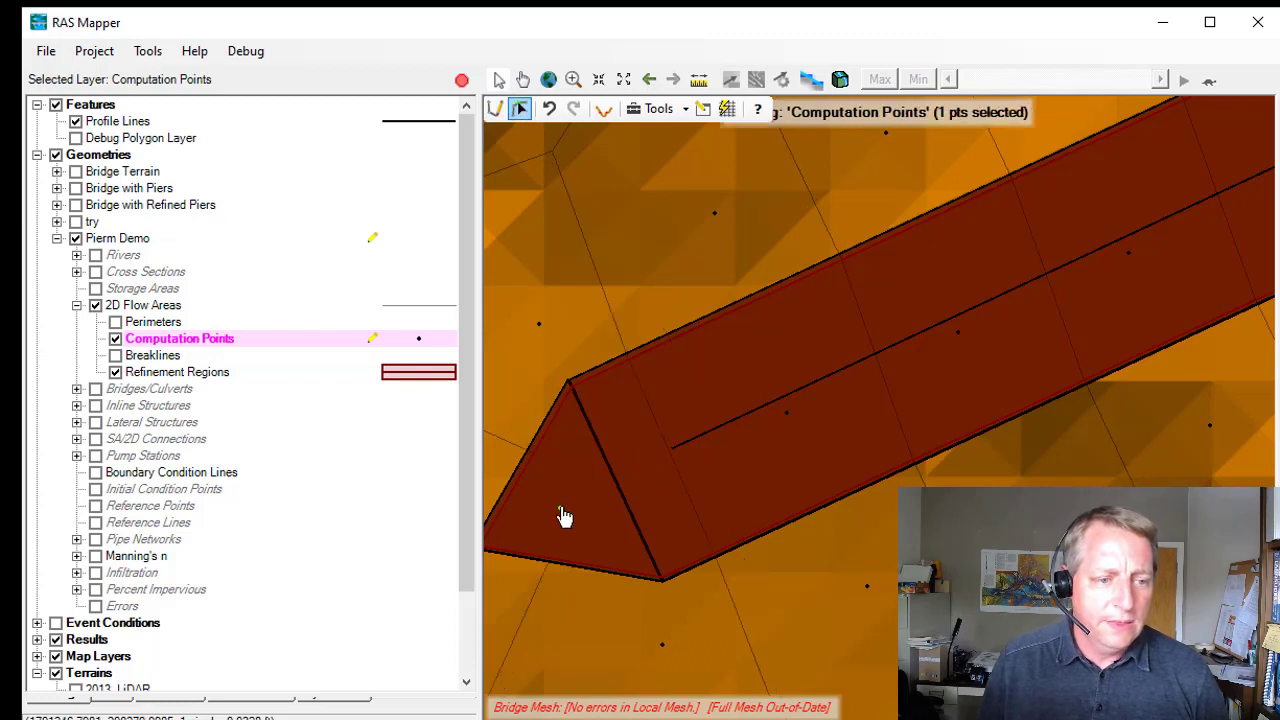
{"action": "left_click_drag", "start_coordinate": [557, 506], "coordinate": [745, 425]}
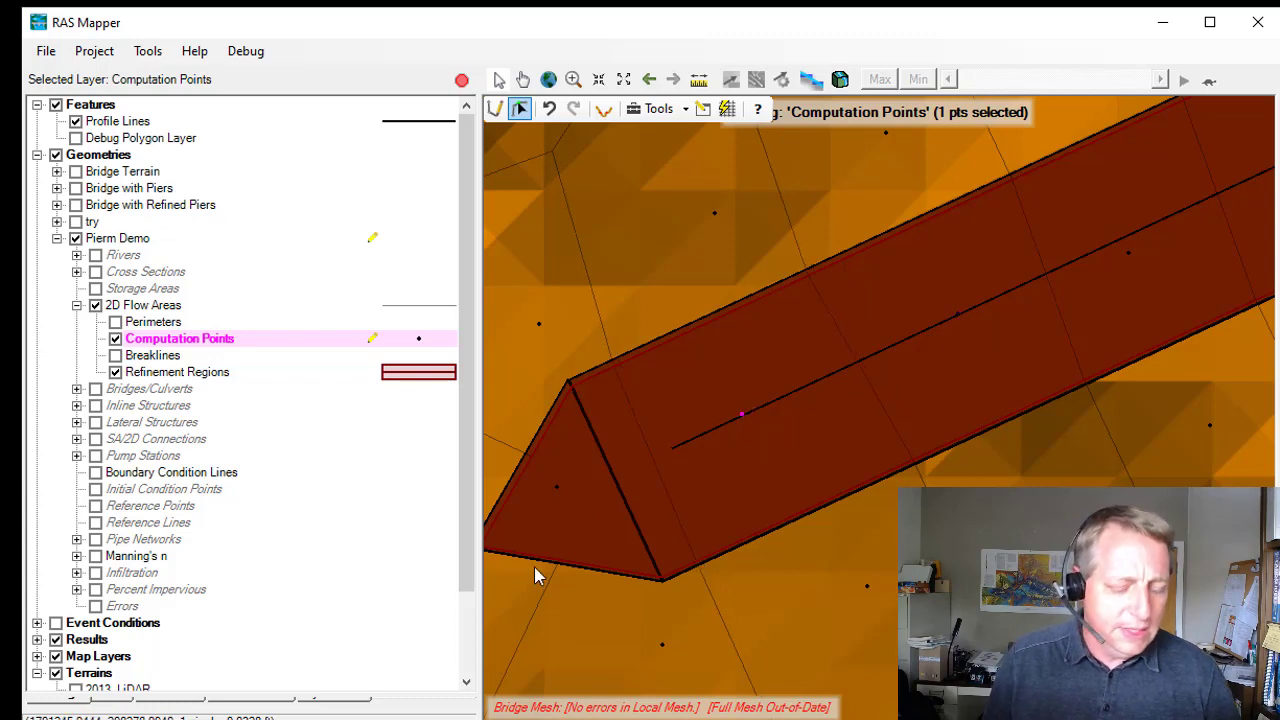
Step: Reposition computation points inside the pier's triangular tip and just below its nose
{"action": "left_click_drag", "start_coordinate": [517, 590], "coordinate": [697, 515]}
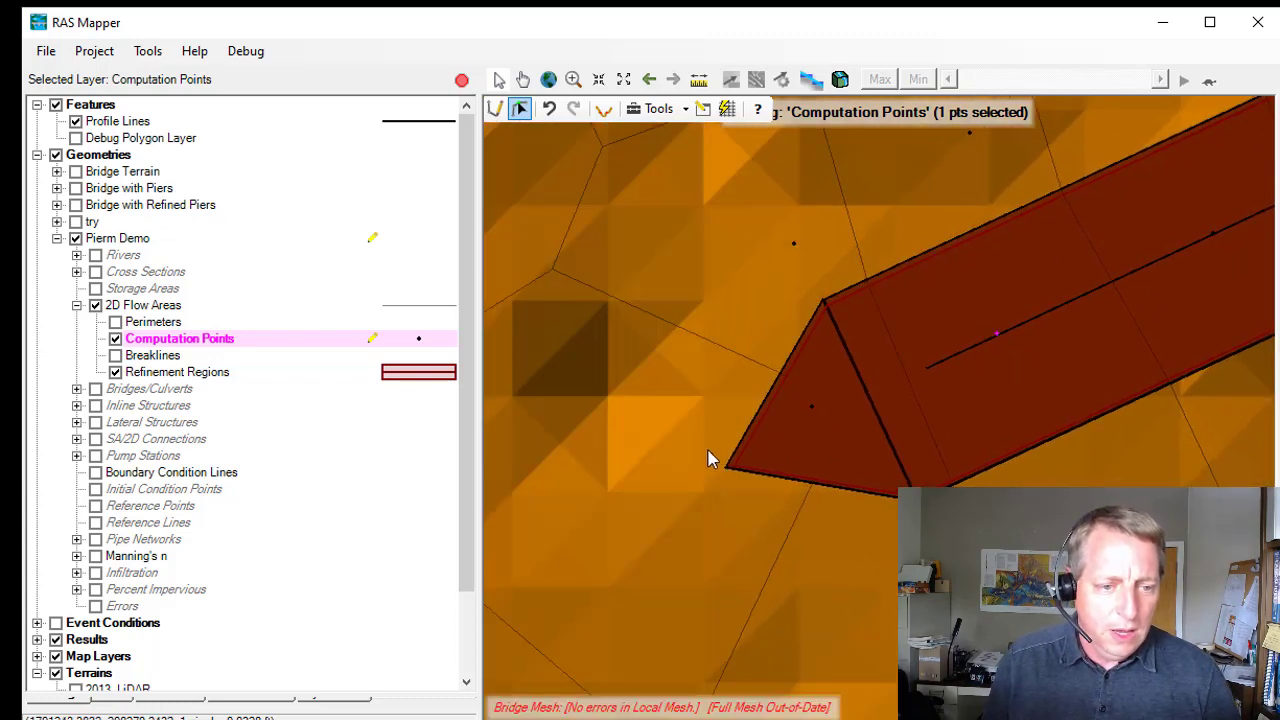
{"action": "left_click_drag", "start_coordinate": [707, 459], "coordinate": [578, 535]}
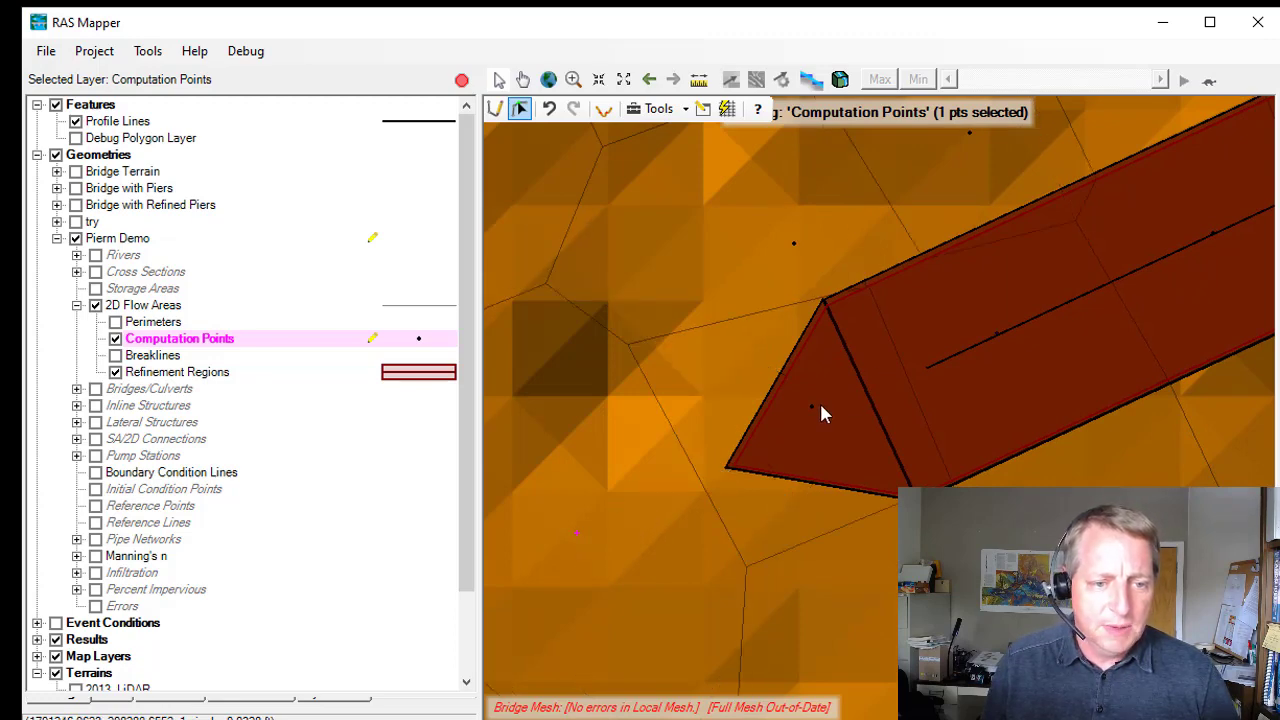
{"action": "mouse_move", "coordinate": [820, 408]}
{"action": "left_mouse_down"}
{"action": "mouse_move", "coordinate": [814, 421]}
{"action": "mouse_move", "coordinate": [836, 412]}
{"action": "left_mouse_up"}
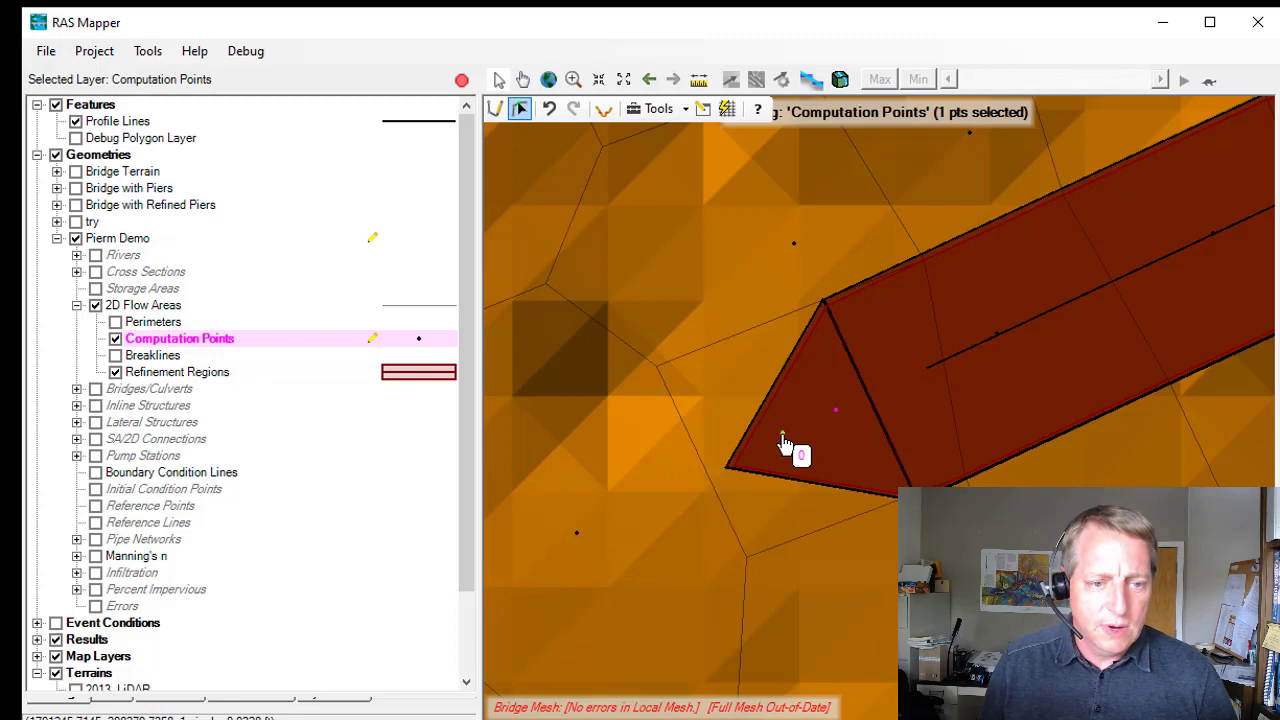
{"action": "left_click_drag", "start_coordinate": [785, 445], "coordinate": [833, 430]}
{"action": "left_click", "coordinate": [496, 108]}
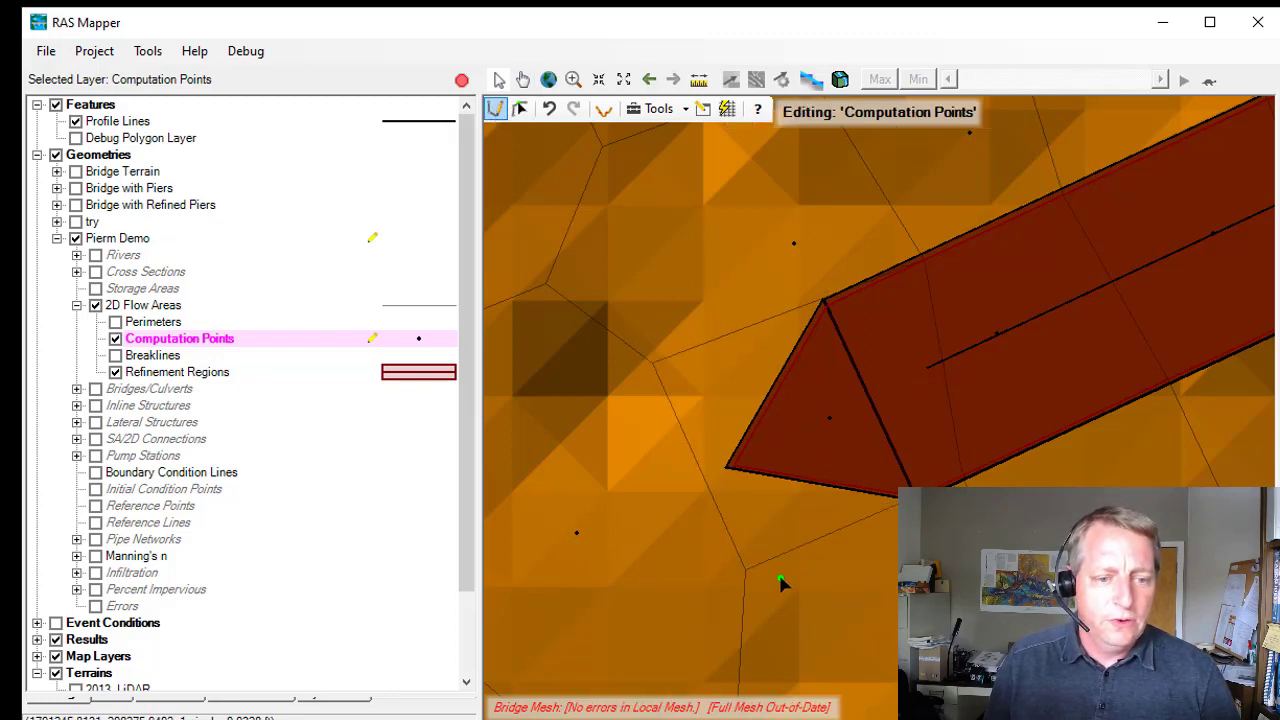
{"action": "left_click_drag", "start_coordinate": [781, 583], "coordinate": [761, 558]}
{"action": "left_click", "coordinate": [672, 397]}
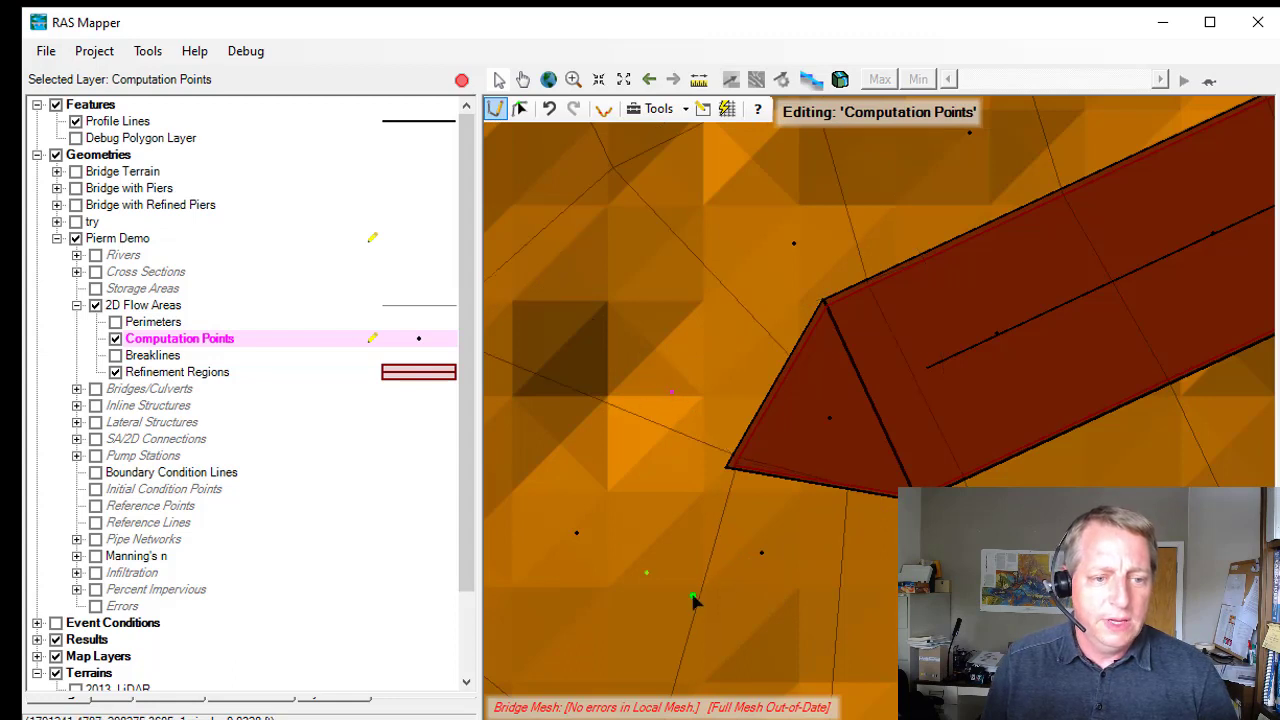
Step: Fine-tune the point in the pier tip and the point on the centreline
{"action": "left_click", "coordinate": [520, 108]}
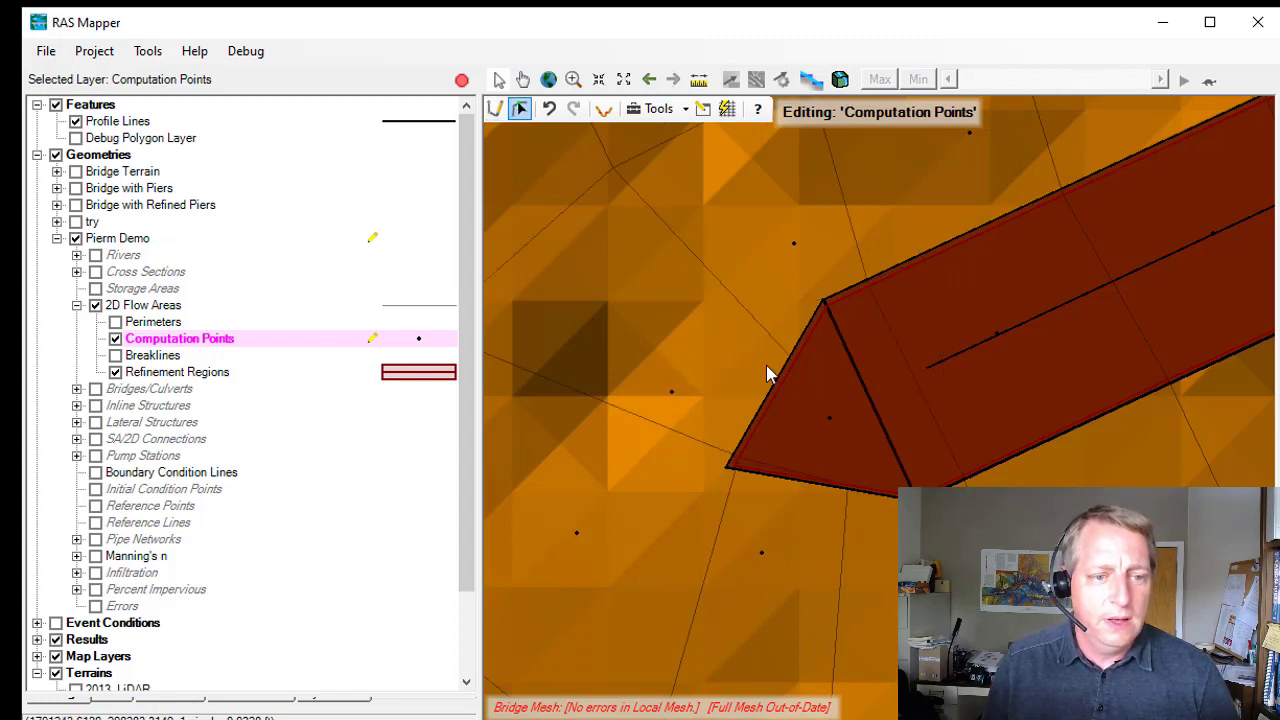
{"action": "left_click", "coordinate": [818, 428]}
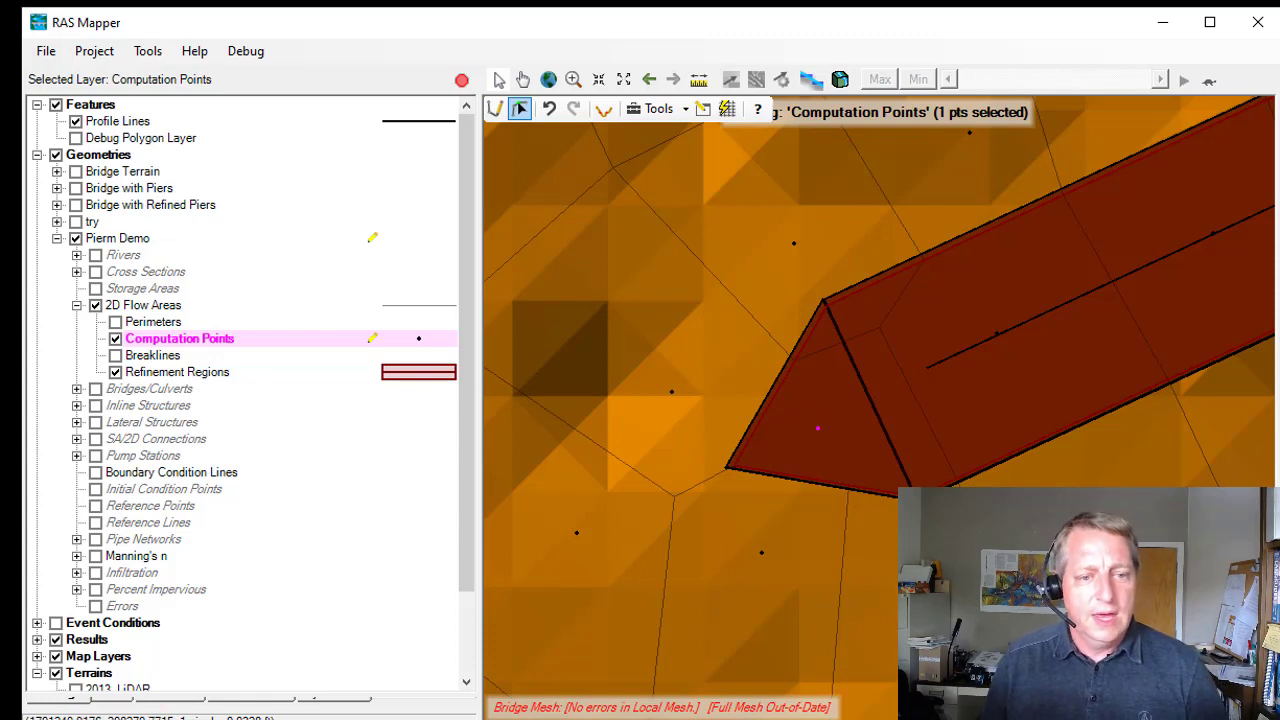
{"action": "left_click_drag", "start_coordinate": [822, 429], "coordinate": [825, 422]}
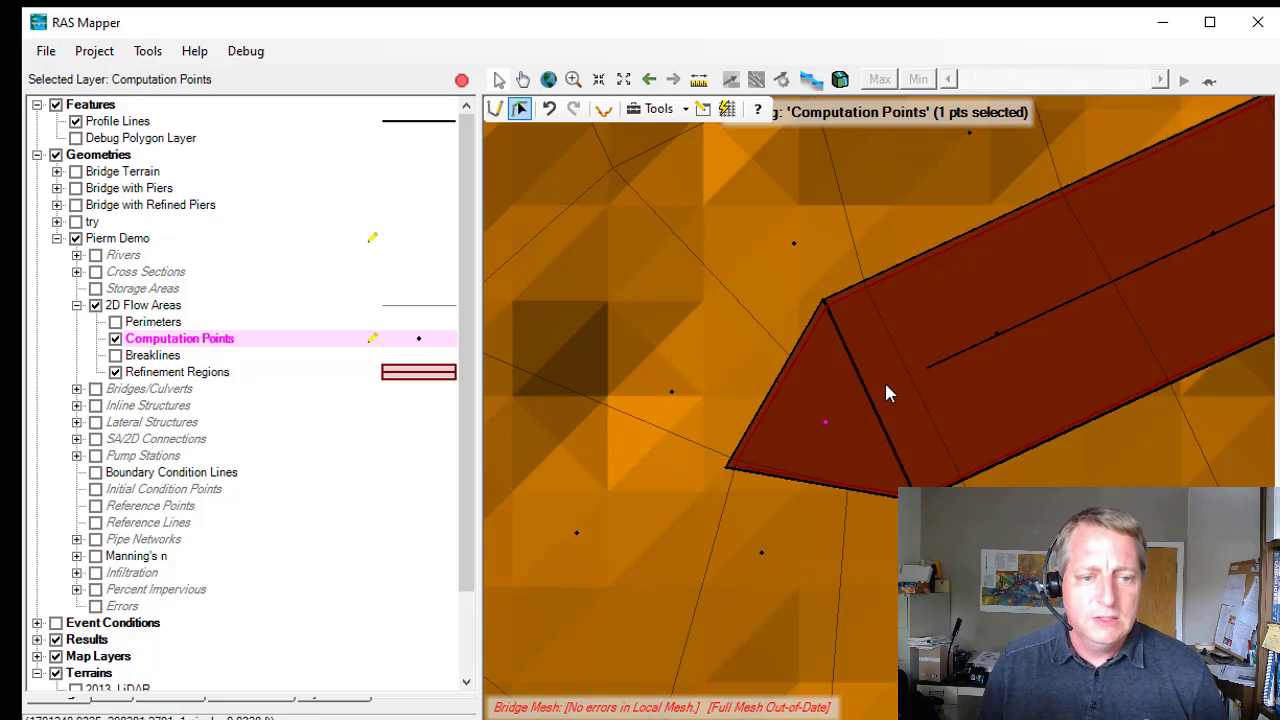
{"action": "left_click_drag", "start_coordinate": [997, 335], "coordinate": [992, 342]}
{"action": "scroll", "coordinate": [1060, 420], "scroll_direction": "down", "scroll_amount": 2}
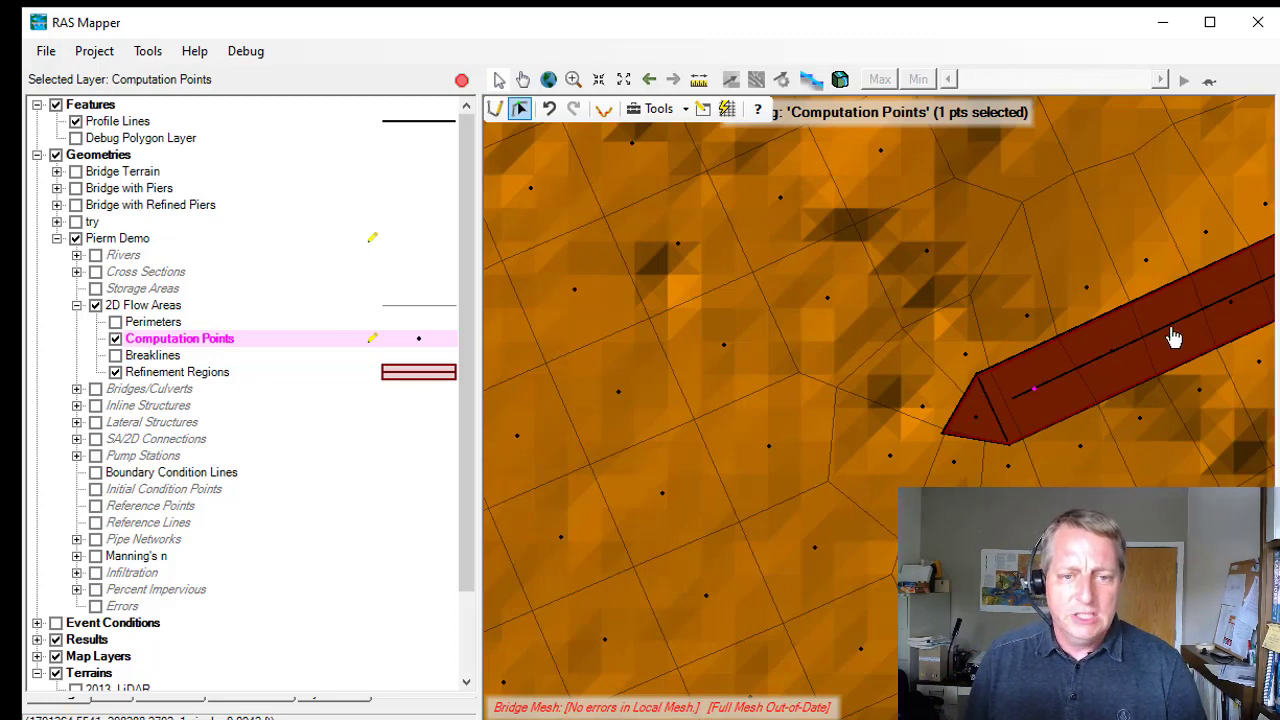
{"action": "left_click_drag", "start_coordinate": [1171, 337], "coordinate": [880, 444]}
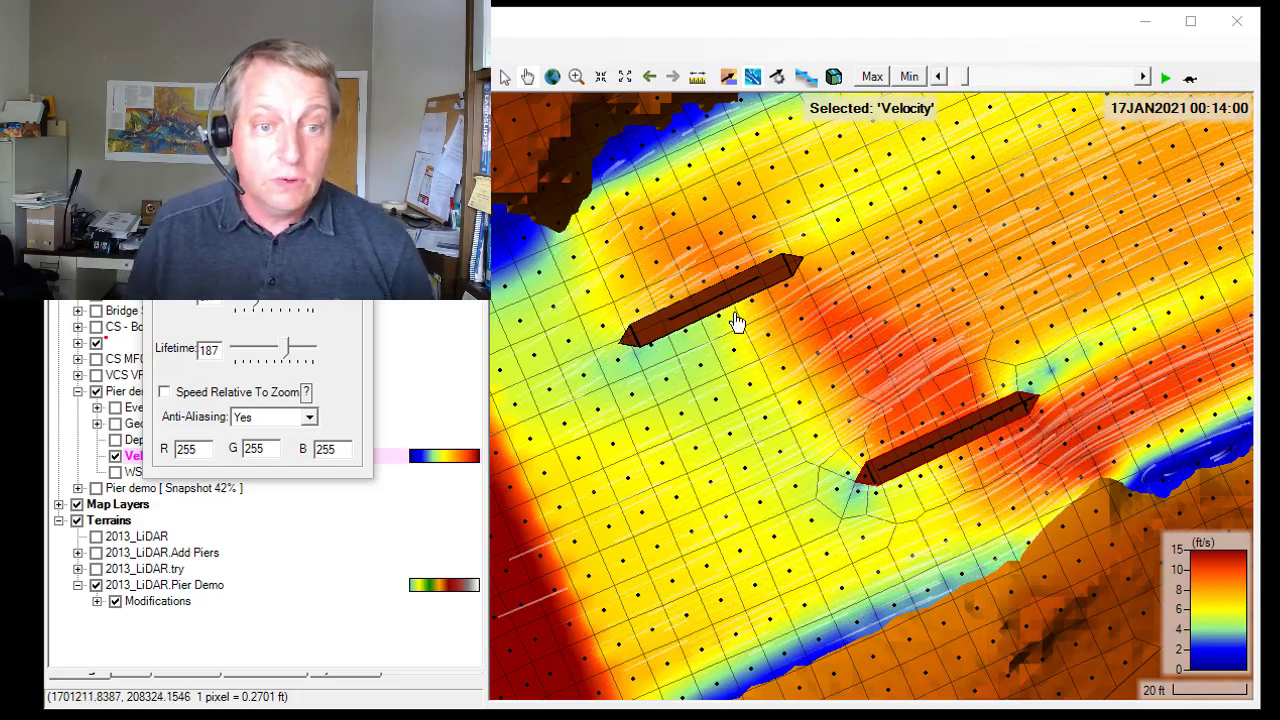
Step: Zoom and pan around the pier's upstream nose to inspect the slow-flow pocket in the velocity results
{"action": "scroll", "coordinate": [603, 360], "scroll_direction": "up", "scroll_amount": 5}
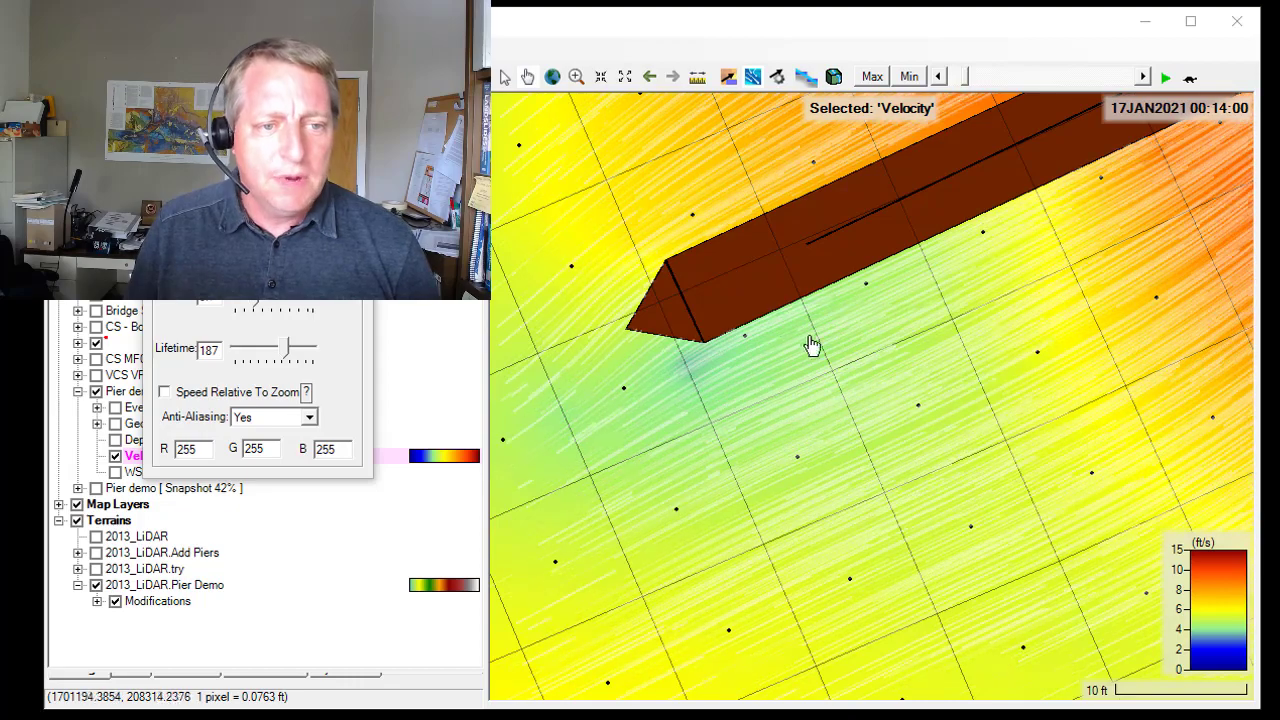
{"action": "mouse_move", "coordinate": [915, 405]}
{"action": "left_mouse_down"}
{"action": "mouse_move", "coordinate": [894, 329]}
{"action": "mouse_move", "coordinate": [703, 217]}
{"action": "mouse_move", "coordinate": [1163, 437]}
{"action": "mouse_move", "coordinate": [1068, 385]}
{"action": "mouse_move", "coordinate": [1040, 417]}
{"action": "left_mouse_up"}
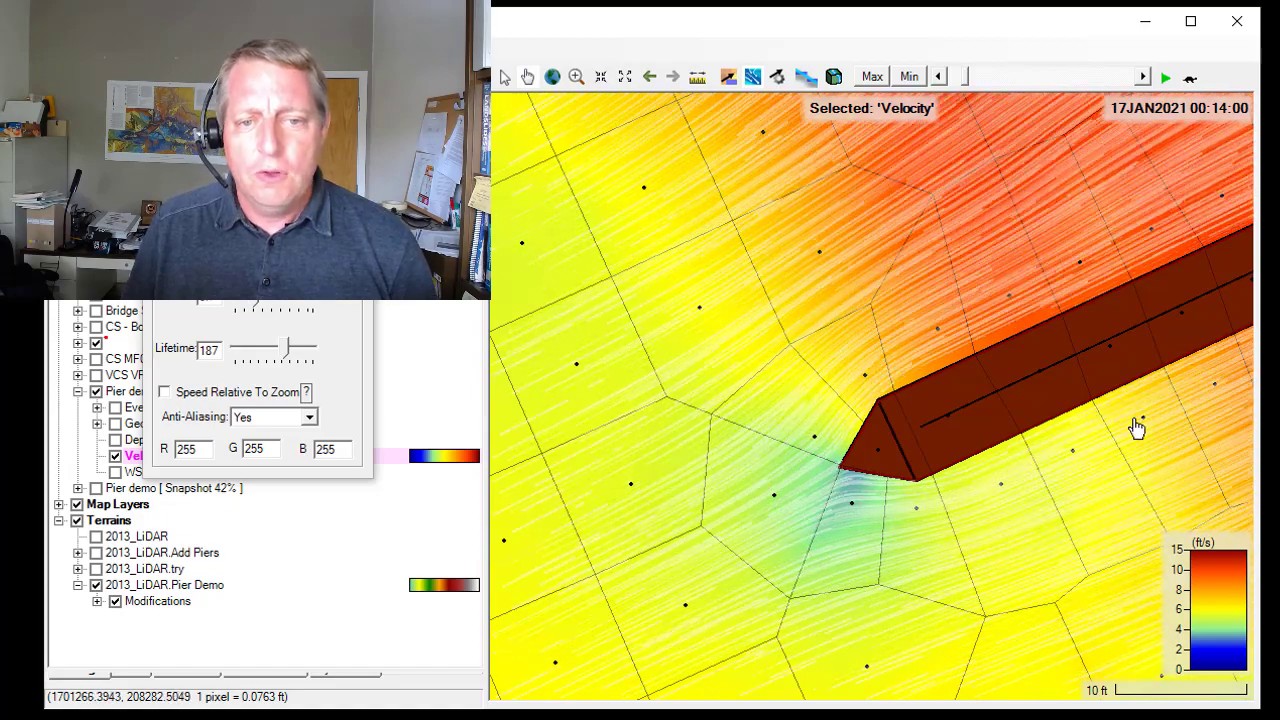
{"action": "left_click_drag", "start_coordinate": [1137, 429], "coordinate": [963, 423]}
{"action": "scroll", "coordinate": [963, 423], "scroll_direction": "down", "scroll_amount": 2}
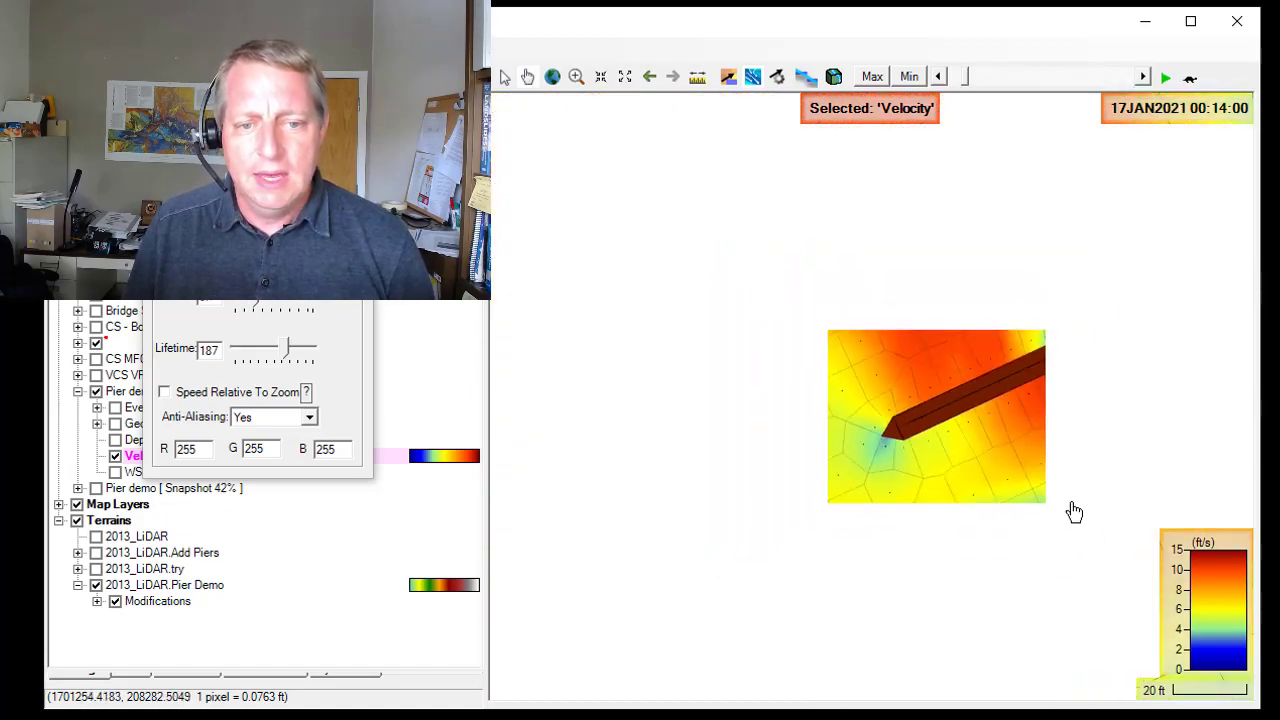